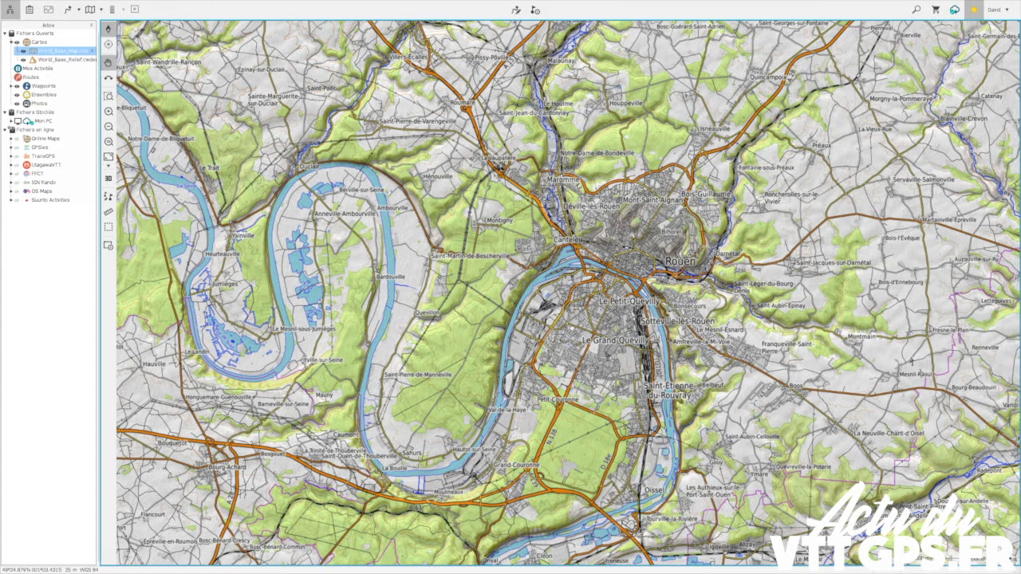
# Step: Examine the base map of the Seine meanders and the forest area west of Rouen
pyautogui.scroll(2, 131, 237)
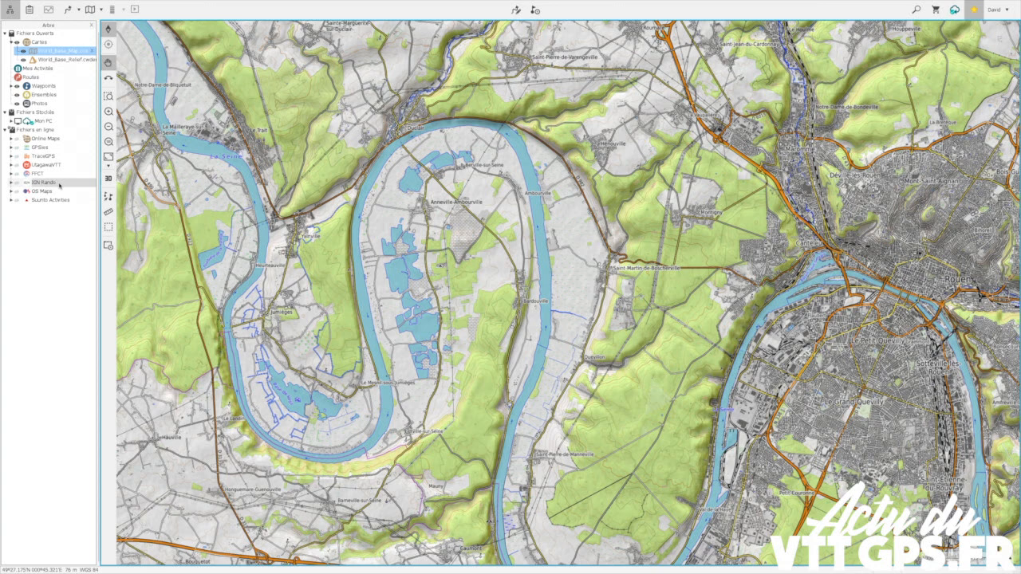
pyautogui.moveTo(472, 276); pyautogui.dragTo(355, 233)
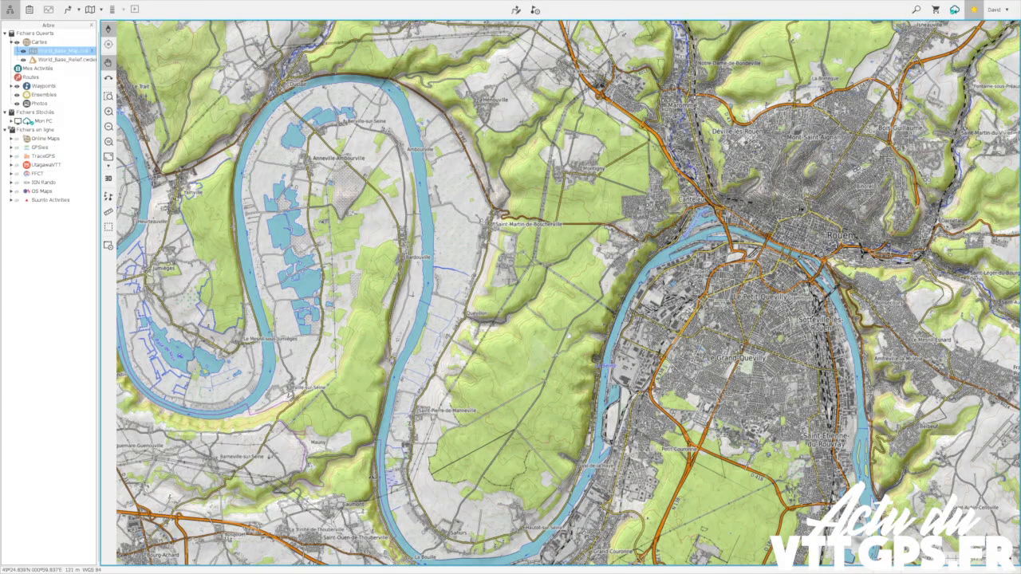
pyautogui.scroll(-2, 569, 333)
pyautogui.moveTo(501, 335)
pyautogui.mouseDown()
pyautogui.moveTo(428, 315)
pyautogui.moveTo(500, 323)
pyautogui.mouseUp()
pyautogui.scroll(-2, 506, 232)
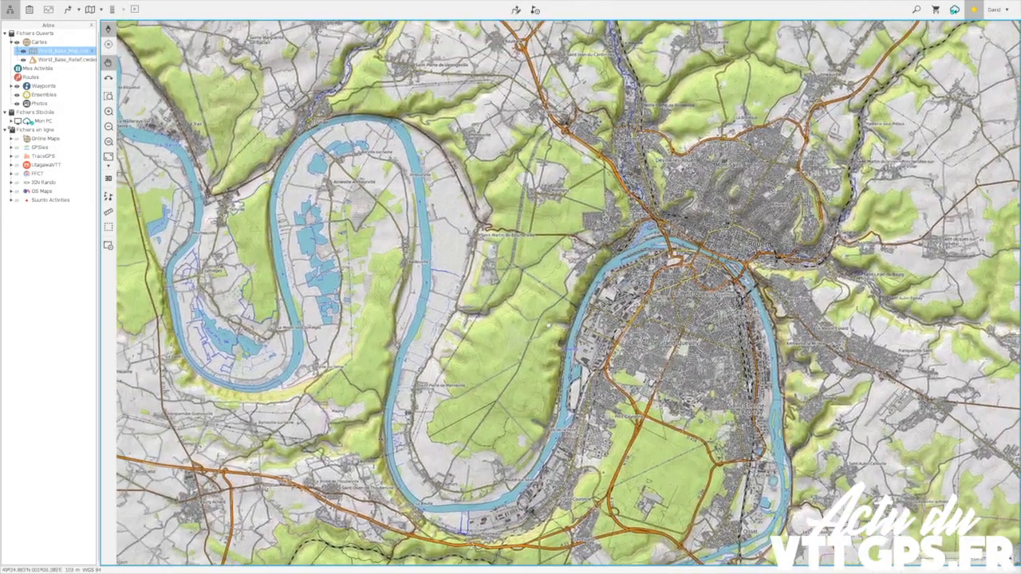
pyautogui.scroll(3, 506, 232)
pyautogui.scroll(-2, 504, 335)
pyautogui.scroll(2, 505, 335)
pyautogui.scroll(3, 541, 340)
pyautogui.scroll(-1, 541, 340)
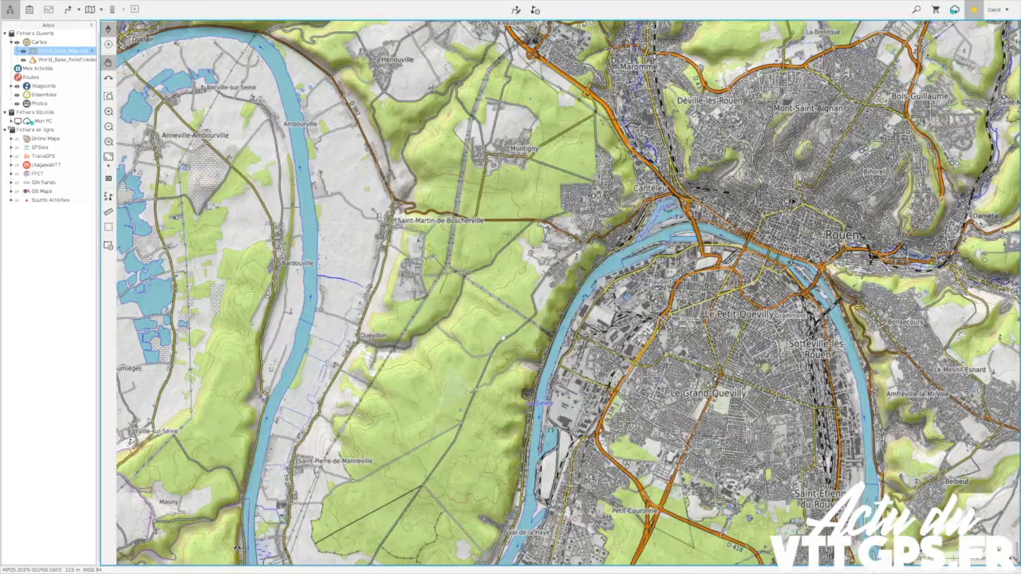
pyautogui.moveTo(490, 339); pyautogui.dragTo(499, 310)
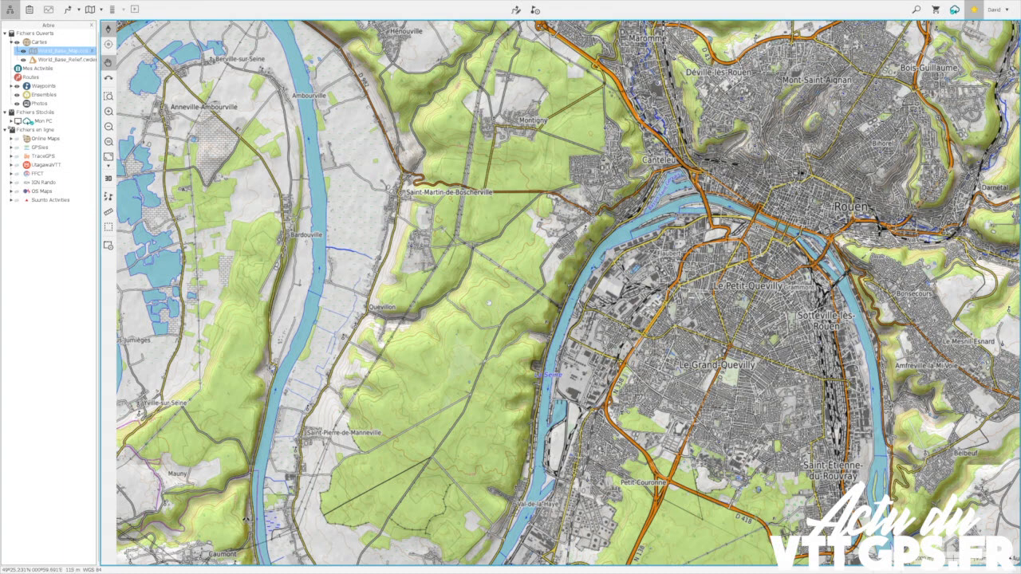
# Step: Show the UtagawaVTT online routes on the map around Saint-Martin-de-Boscherville and Rouen
pyautogui.scroll(1, 148, 150)
pyautogui.click(43, 166)
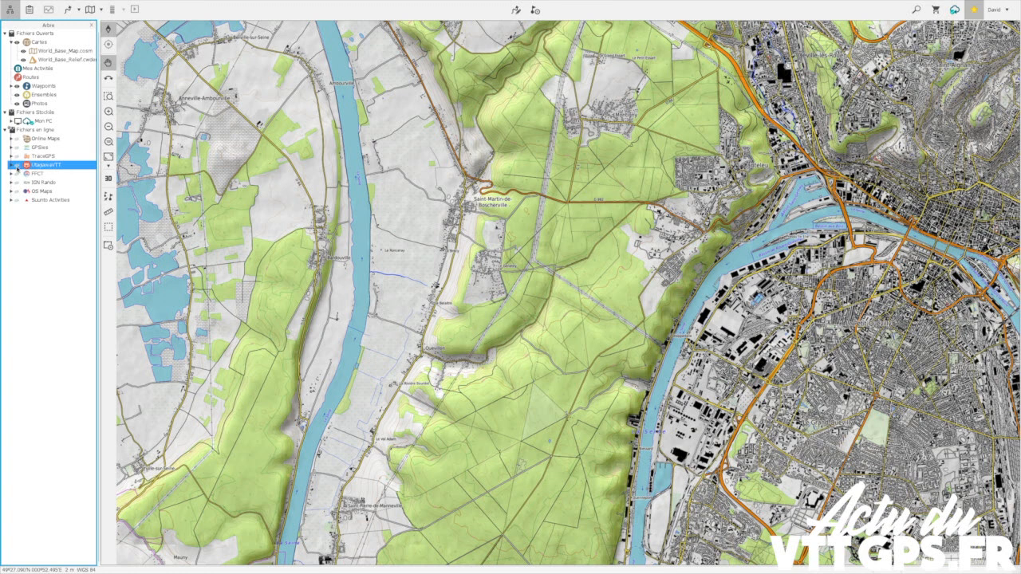
pyautogui.click(17, 167)
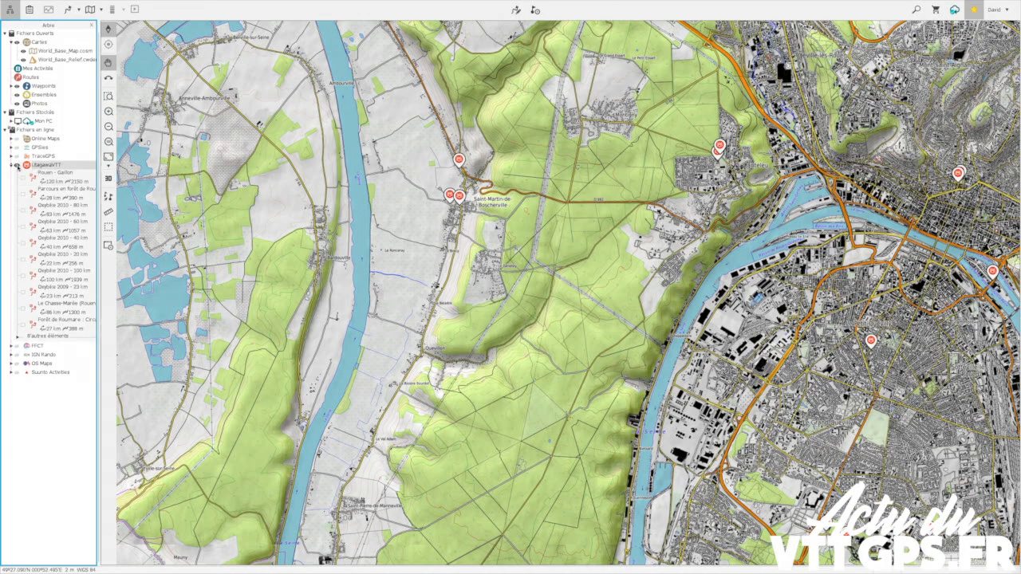
# Step: Frame the forest between the Seine bends west of Rouen and refresh the UtagawaVTT route list for that area
pyautogui.scroll(3, 587, 352)
pyautogui.moveTo(587, 351); pyautogui.dragTo(586, 222)
pyautogui.scroll(-6, 586, 222)
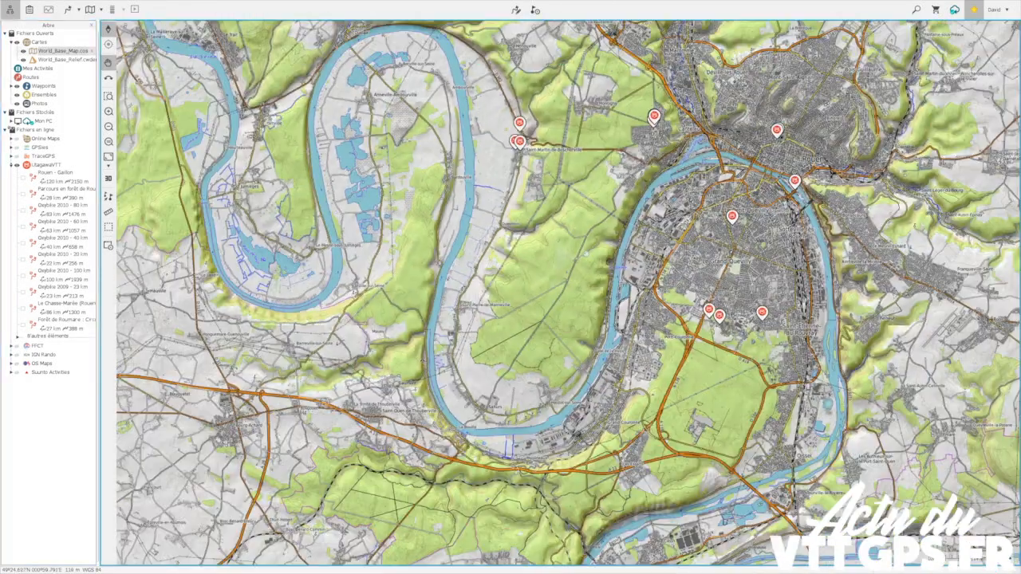
pyautogui.scroll(3, 580, 261)
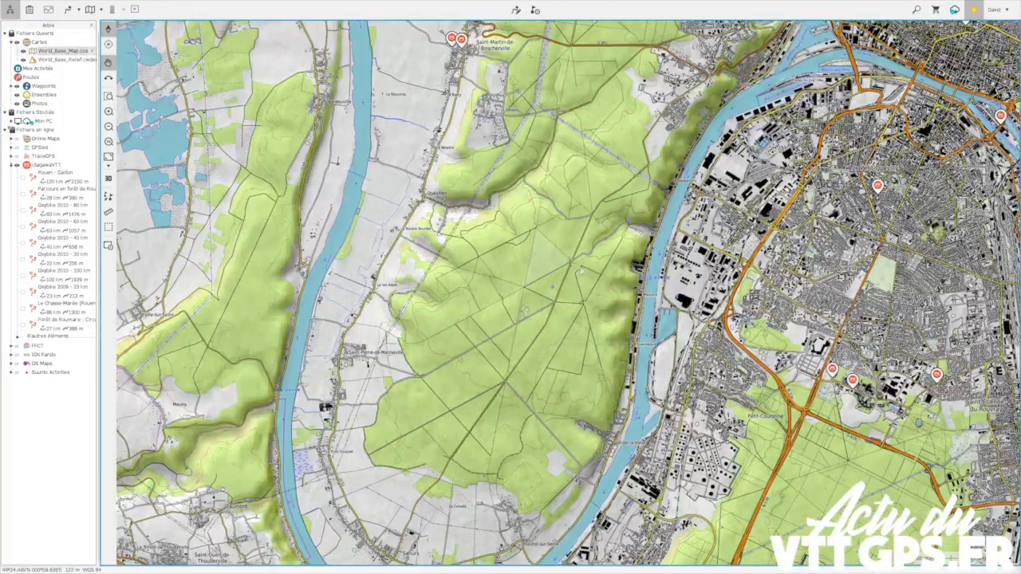
pyautogui.moveTo(598, 329); pyautogui.dragTo(574, 317)
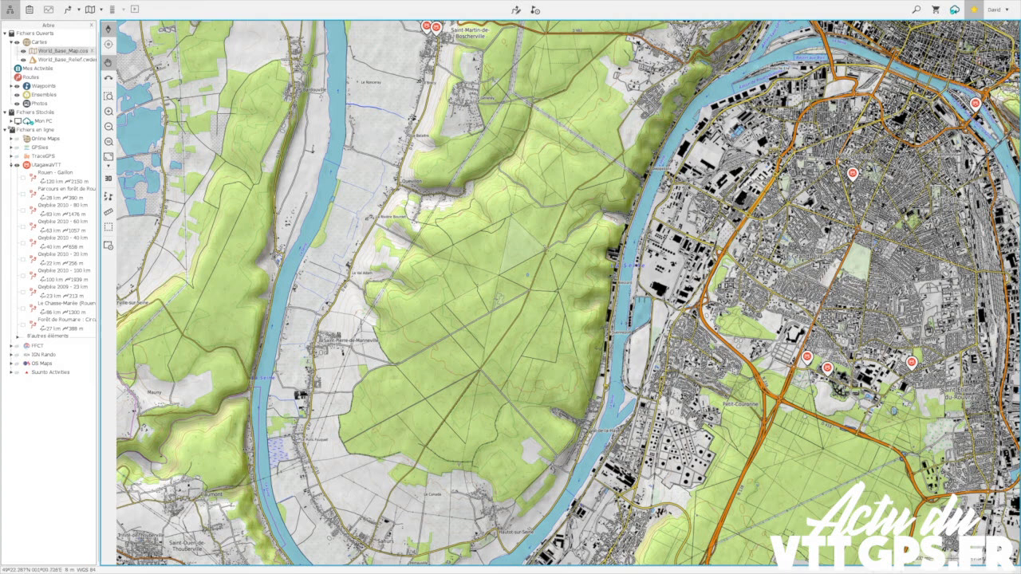
pyautogui.click(48, 165)
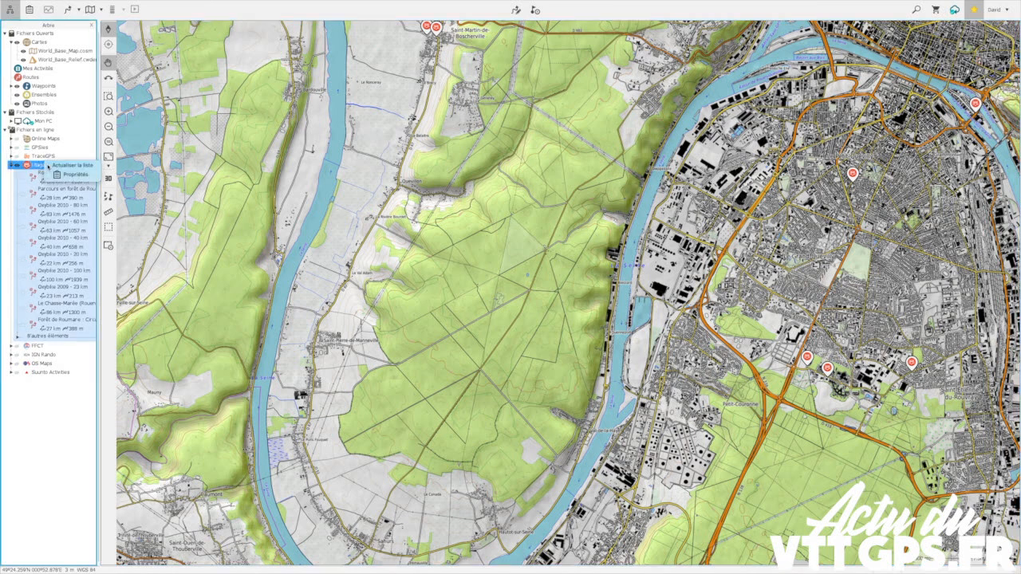
pyautogui.rightClick(53, 166)
pyautogui.click(64, 165)
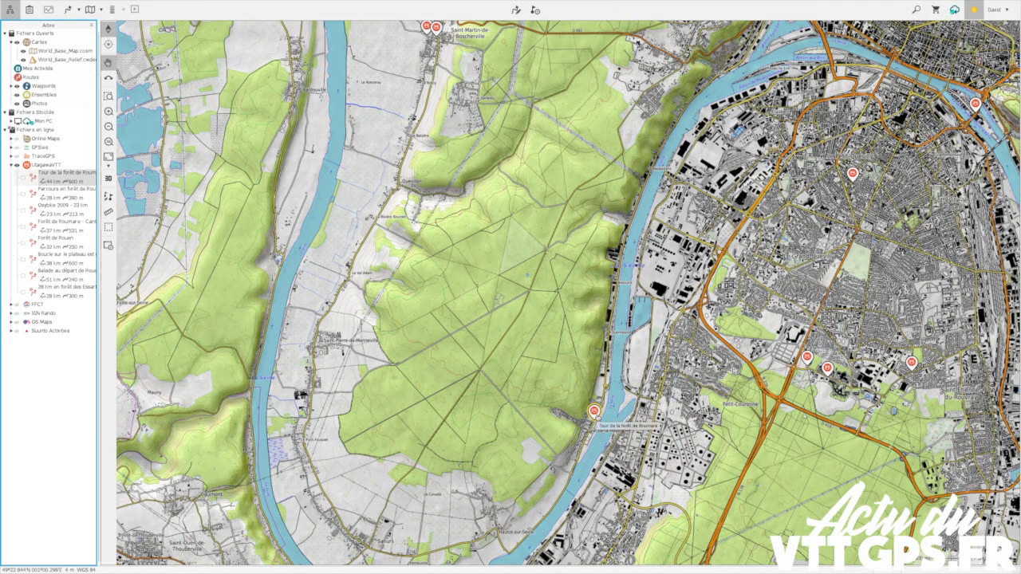
# Step: Open the UtagawaVTT route "Tour de la forêt de Roumare" from its marker on the map
pyautogui.scroll(-4, 595, 413)
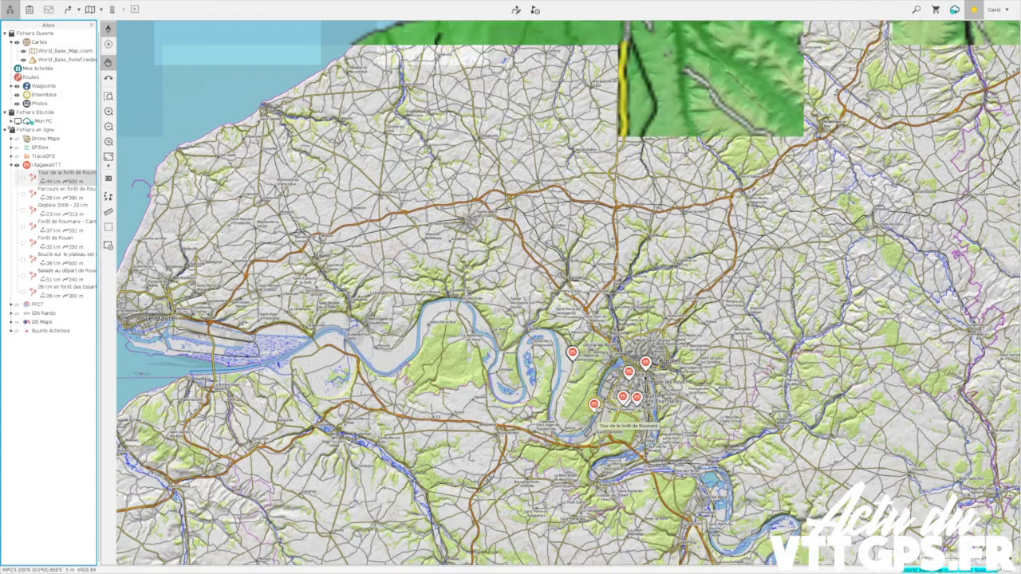
pyautogui.click(595, 405)
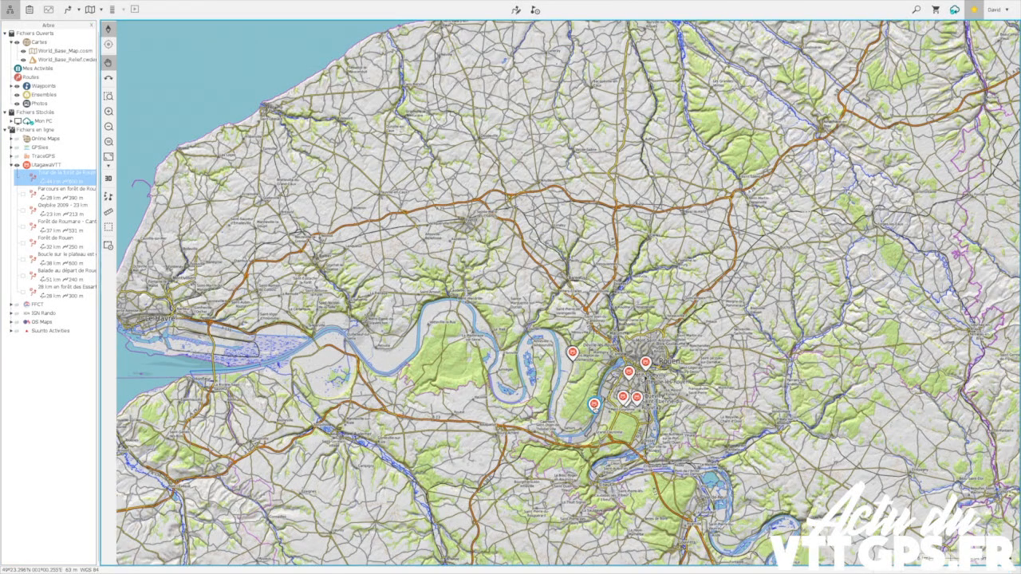
pyautogui.doubleClick(594, 406)
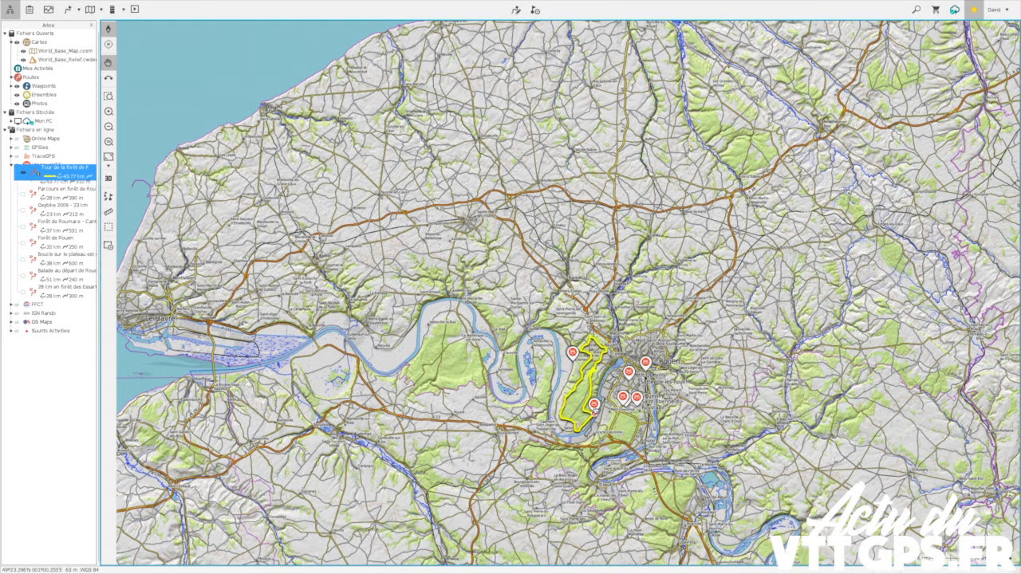
# Step: Centre the map on the opened "Tour de la forêt de Roumare" route
pyautogui.scroll(5, 422, 258)
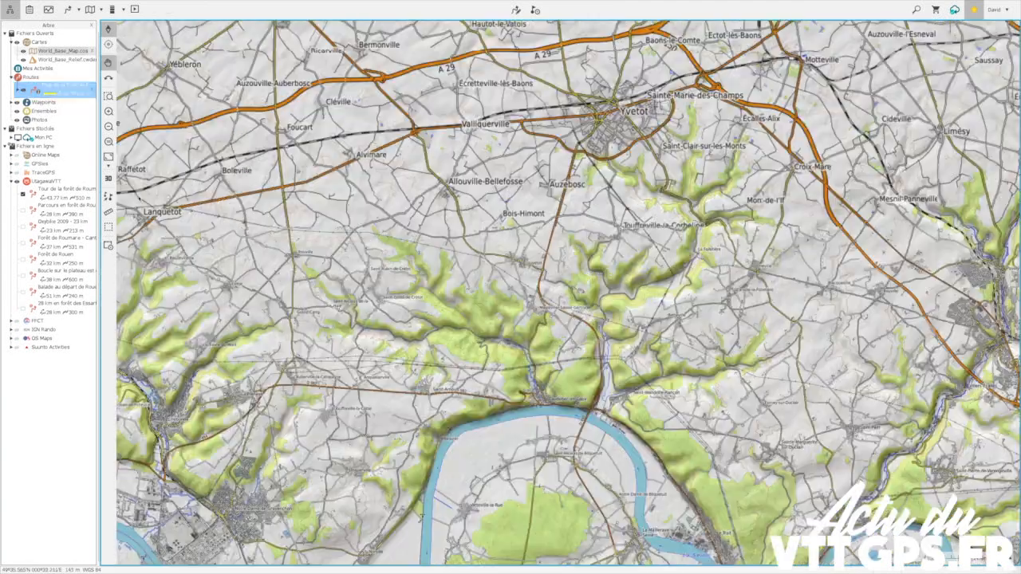
pyautogui.scroll(-1, 275, 186)
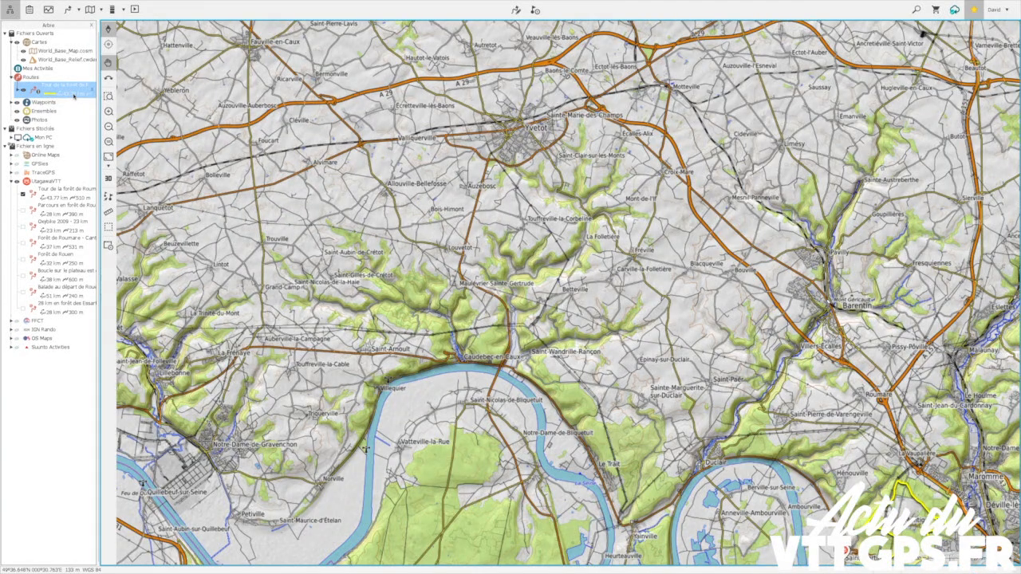
pyautogui.doubleClick(73, 91)
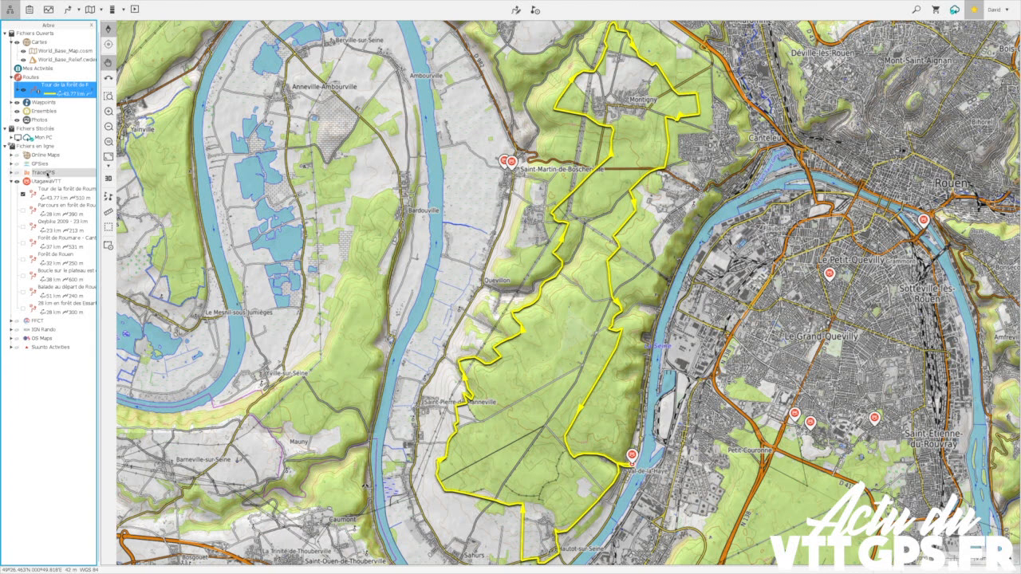
# Step: Open the UtagawaVTT route "Oxybike 2009 - 23 km" and close it again without saving the file
pyautogui.click(58, 235)
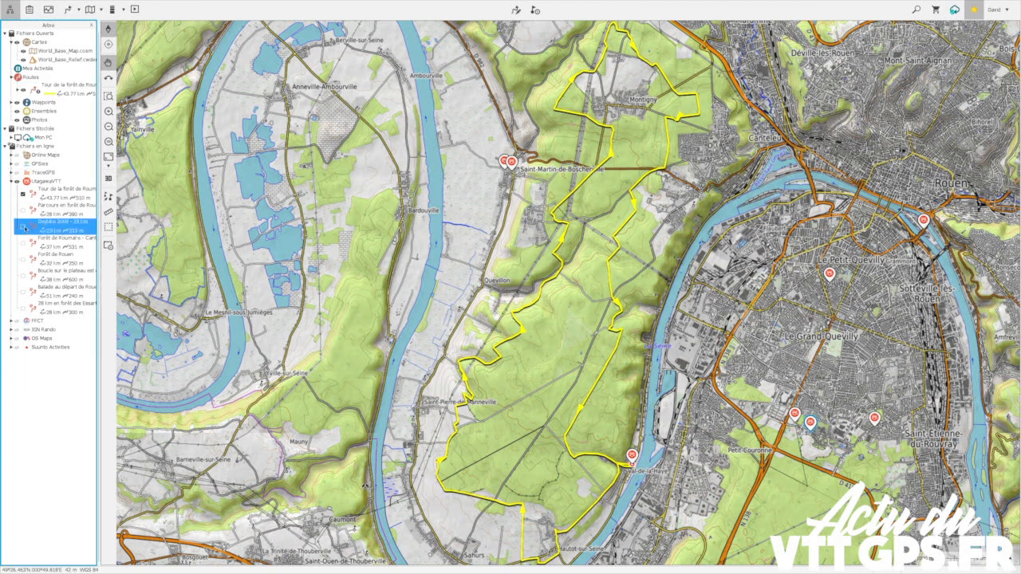
pyautogui.click(24, 227)
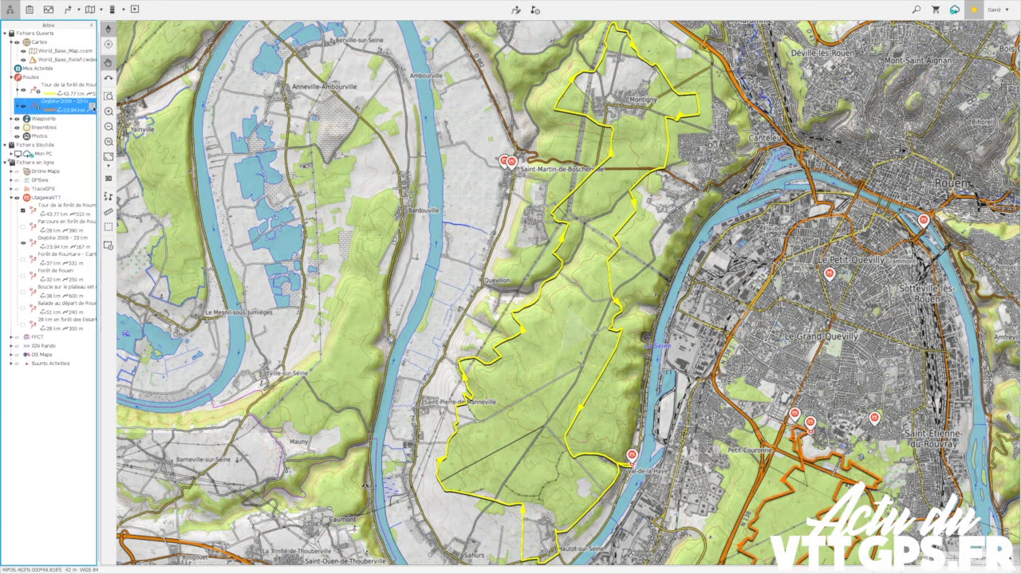
pyautogui.click(93, 107)
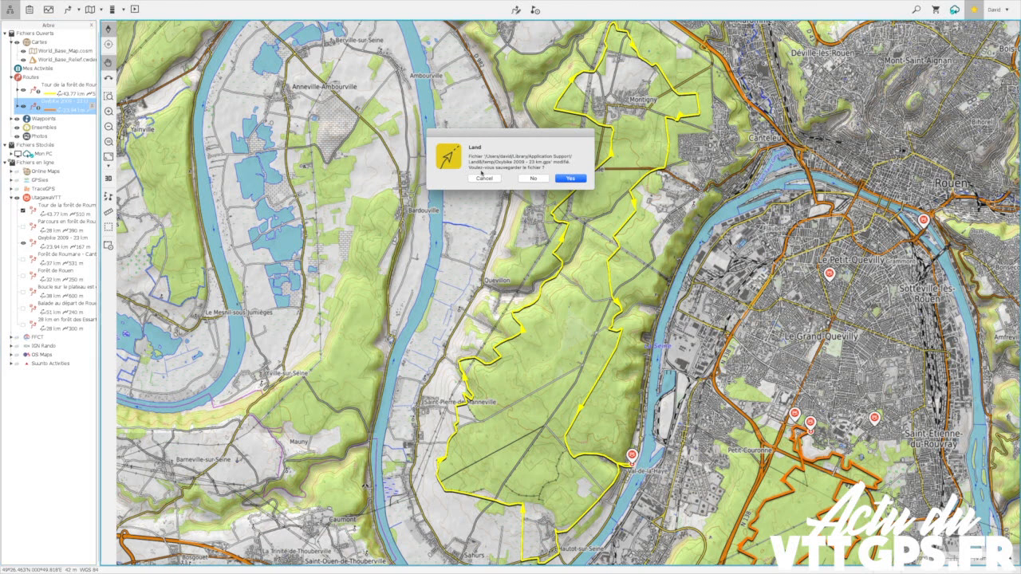
pyautogui.click(542, 179)
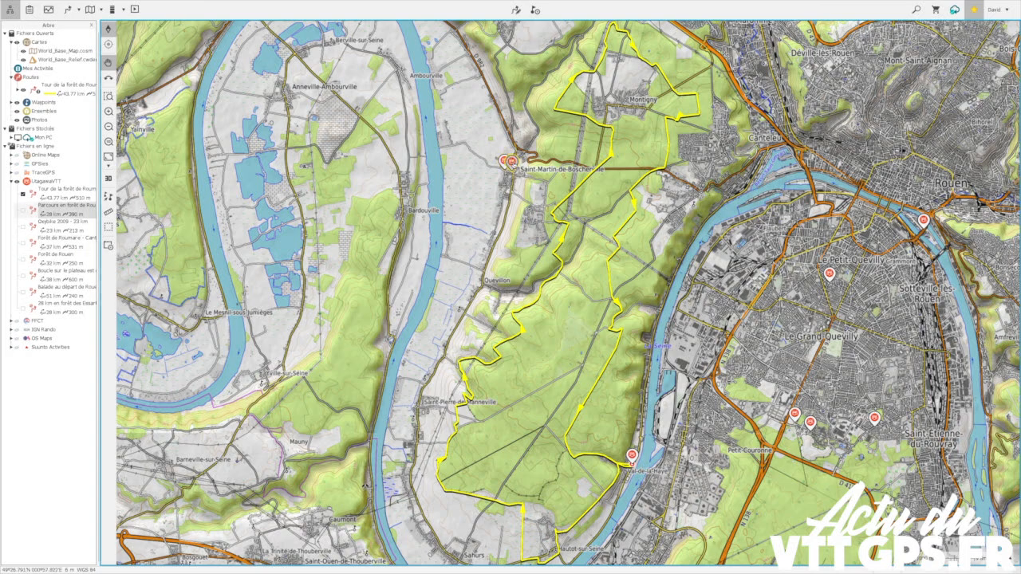
# Step: Recentre the map on the "Tour de la forêt de Roumare" route and refresh the UtagawaVTT route list
pyautogui.scroll(-6, 512, 161)
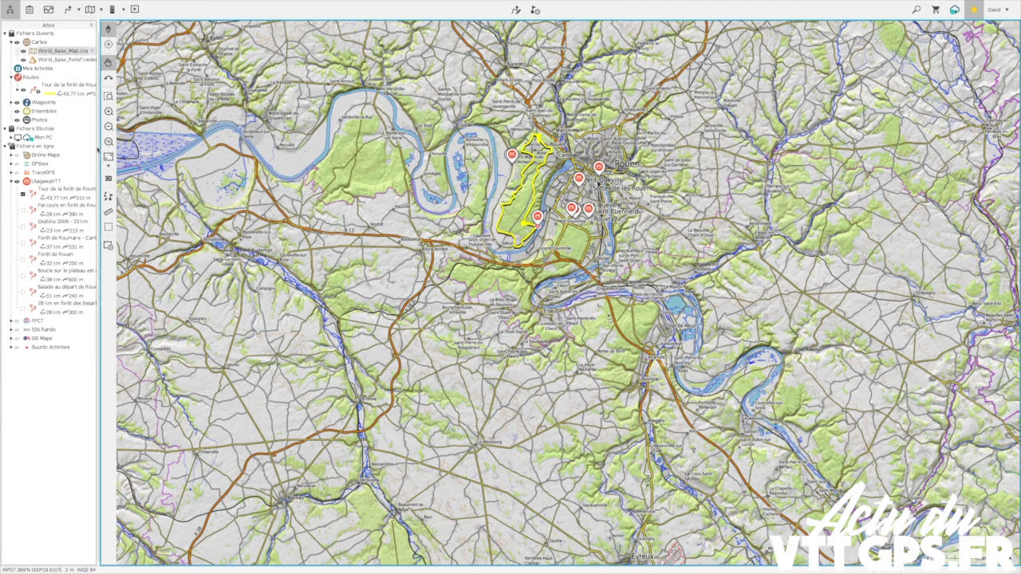
pyautogui.click(67, 94)
pyautogui.doubleClick(67, 95)
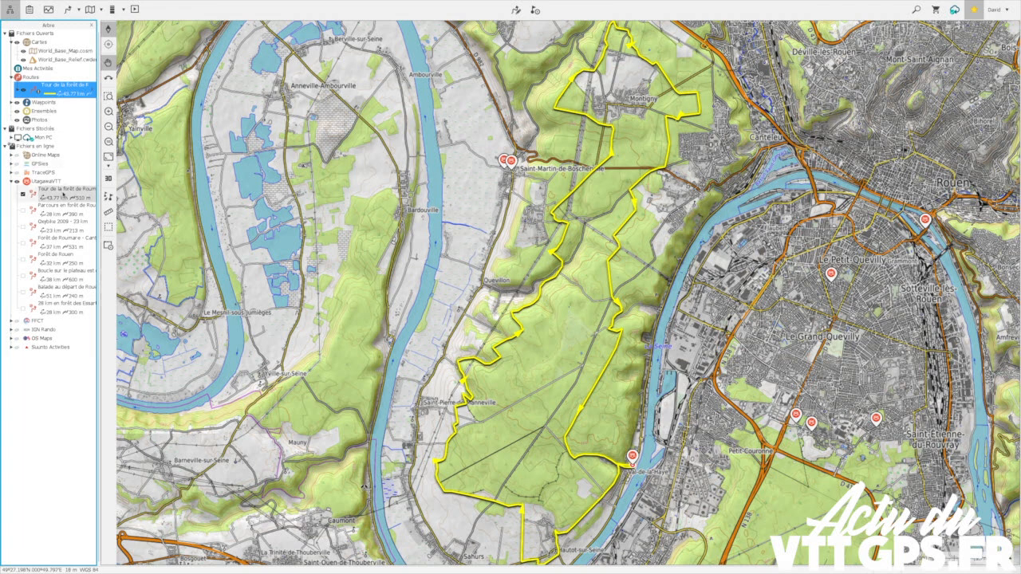
pyautogui.click(50, 183)
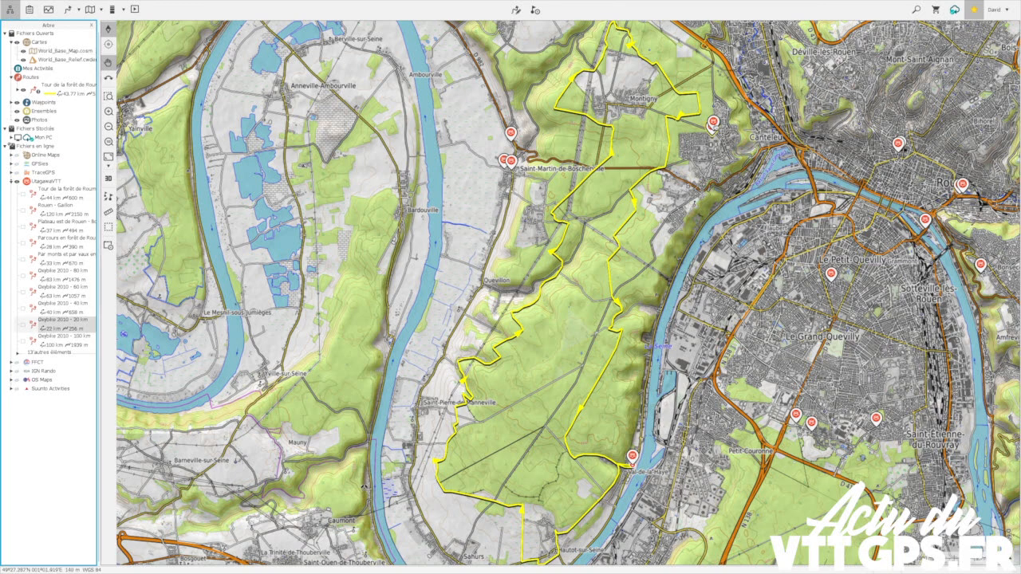
# Step: Open the UtagawaVTT route "Oxybike 2010 - 20 km" and centre the map on it
pyautogui.click(56, 323)
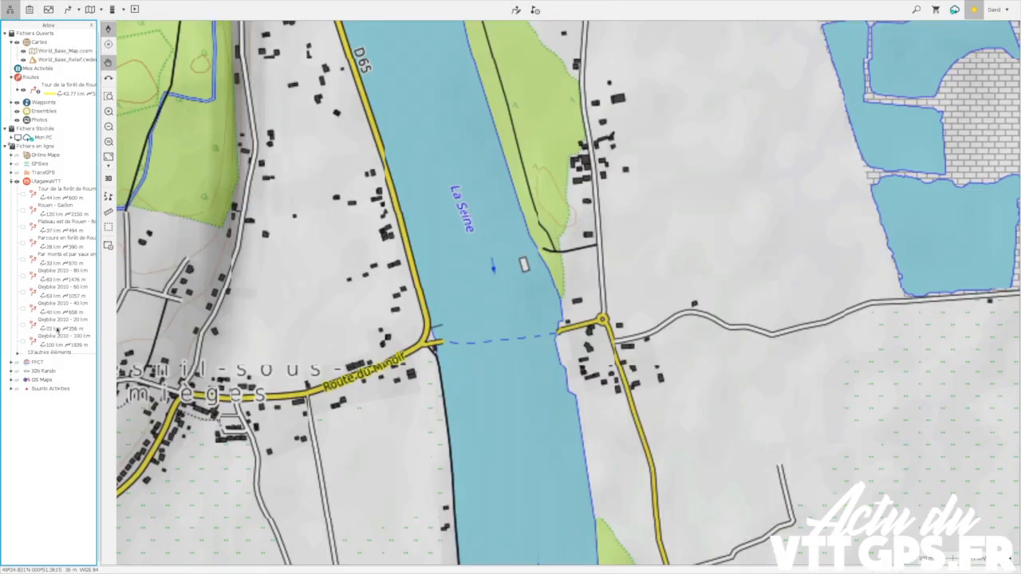
pyautogui.click(23, 326)
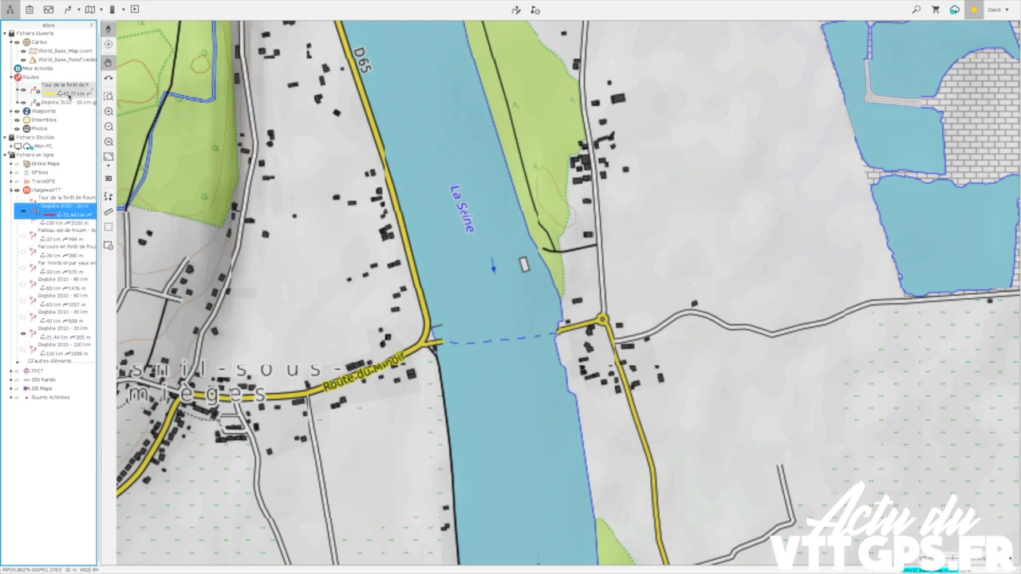
pyautogui.doubleClick(67, 108)
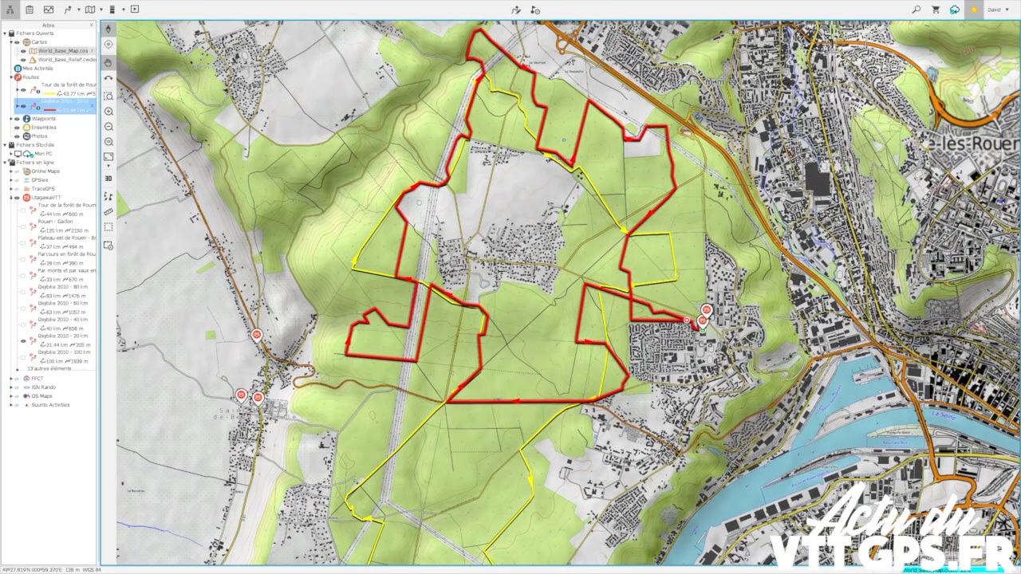
# Step: Compare the red Oxybike route with the yellow Roumare forest route, including their start points and the southern part of the yellow route
pyautogui.scroll(-7, 444, 226)
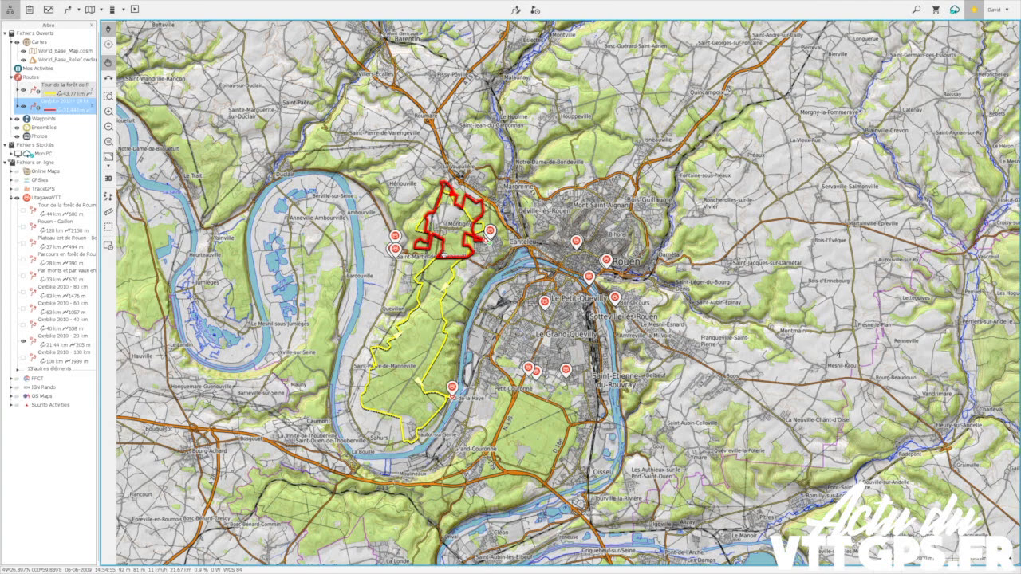
pyautogui.scroll(6, 457, 254)
pyautogui.scroll(-1, 459, 257)
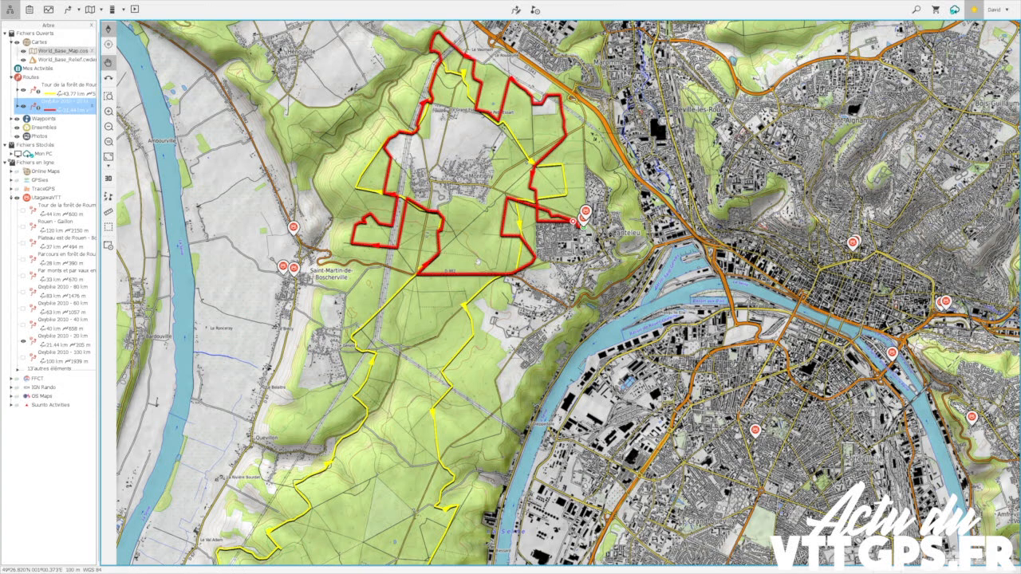
pyautogui.scroll(1, 506, 265)
pyautogui.scroll(1, 459, 308)
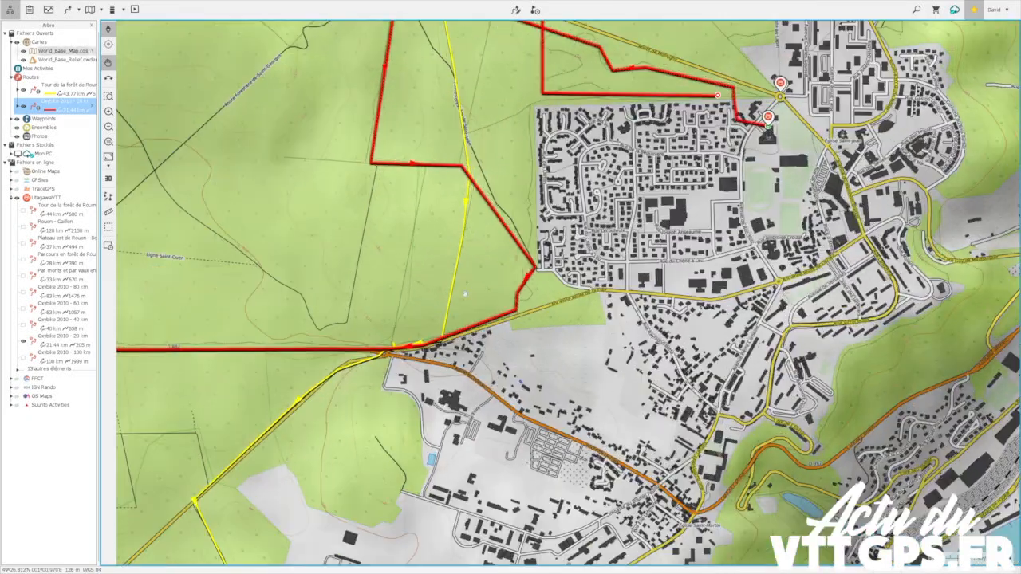
pyautogui.scroll(-1, 461, 303)
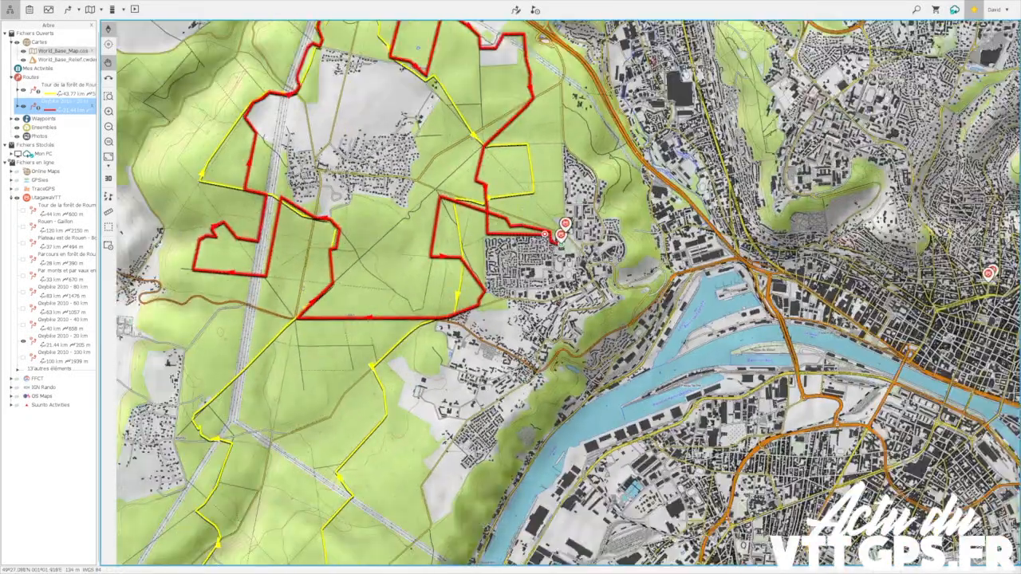
pyautogui.moveTo(568, 231)
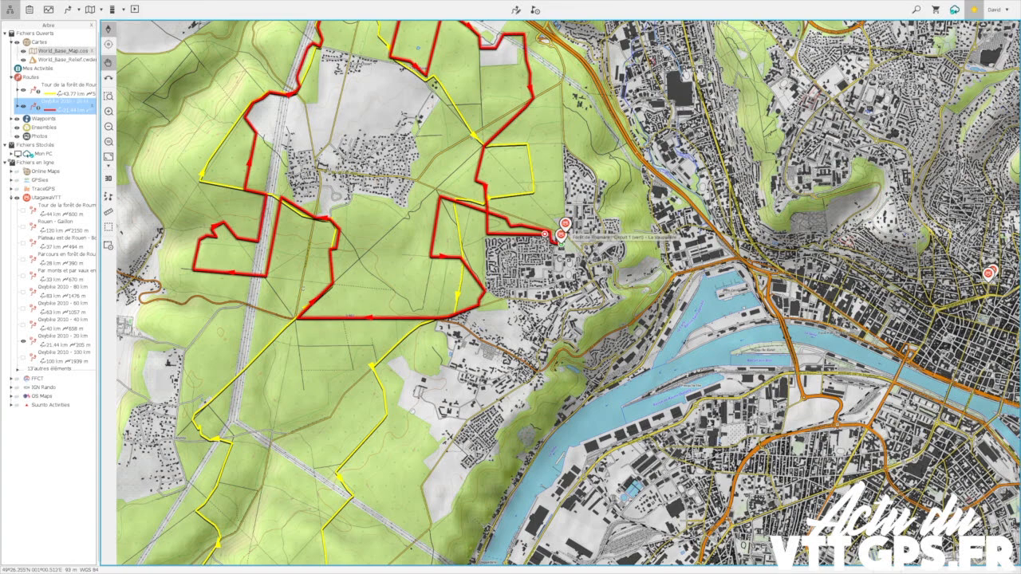
pyautogui.moveTo(417, 416); pyautogui.dragTo(468, 4)
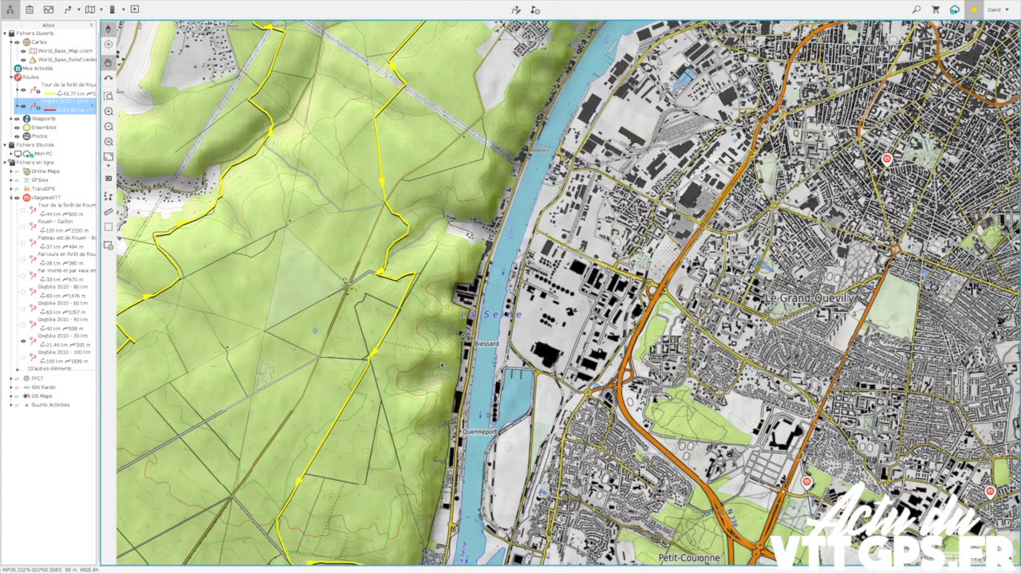
pyautogui.moveTo(407, 519); pyautogui.dragTo(461, 208)
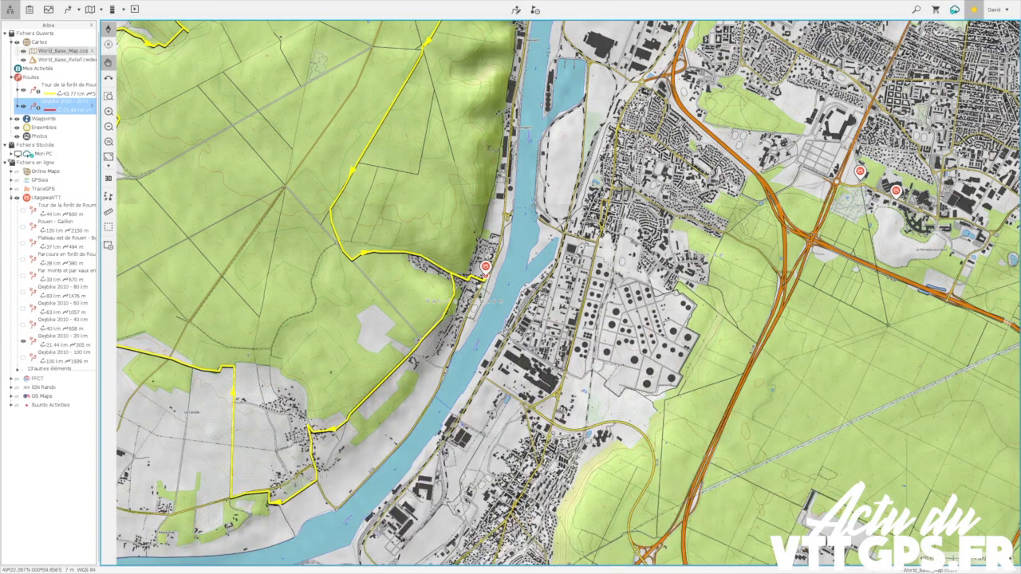
# Step: Open the "Tour de la forêt de Roumare" route for track editing
pyautogui.moveTo(477, 427); pyautogui.dragTo(497, 272)
pyautogui.moveTo(515, 153); pyautogui.dragTo(509, 271)
pyautogui.scroll(-3, 507, 265)
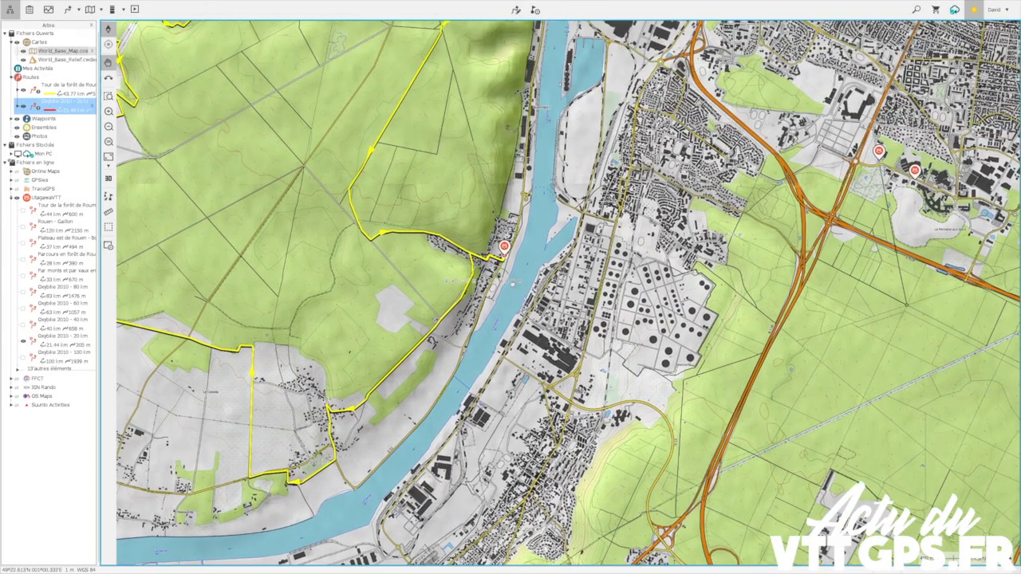
pyautogui.scroll(4, 503, 254)
pyautogui.scroll(2, 501, 252)
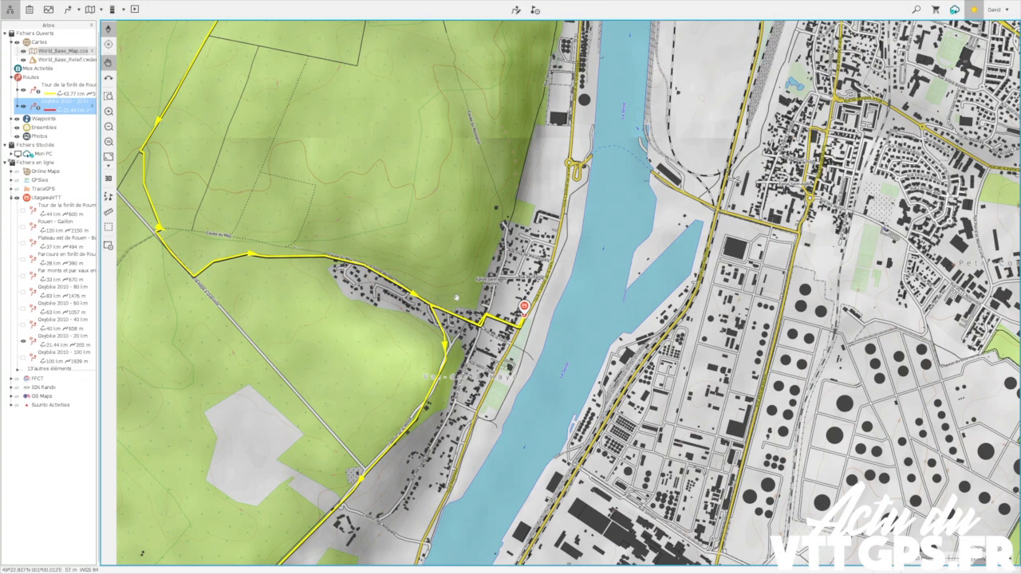
pyautogui.rightClick(68, 89)
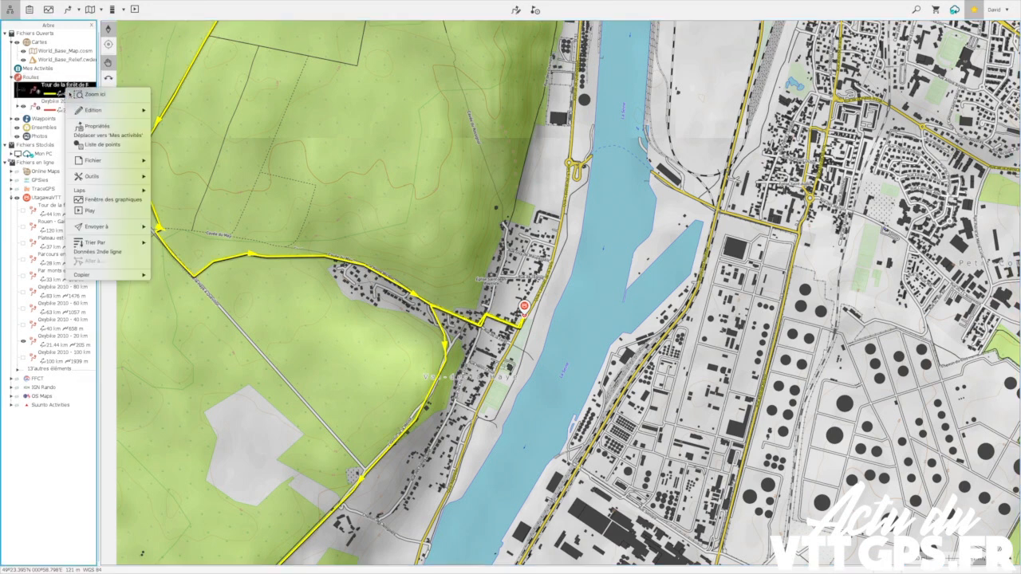
pyautogui.moveTo(108, 111)
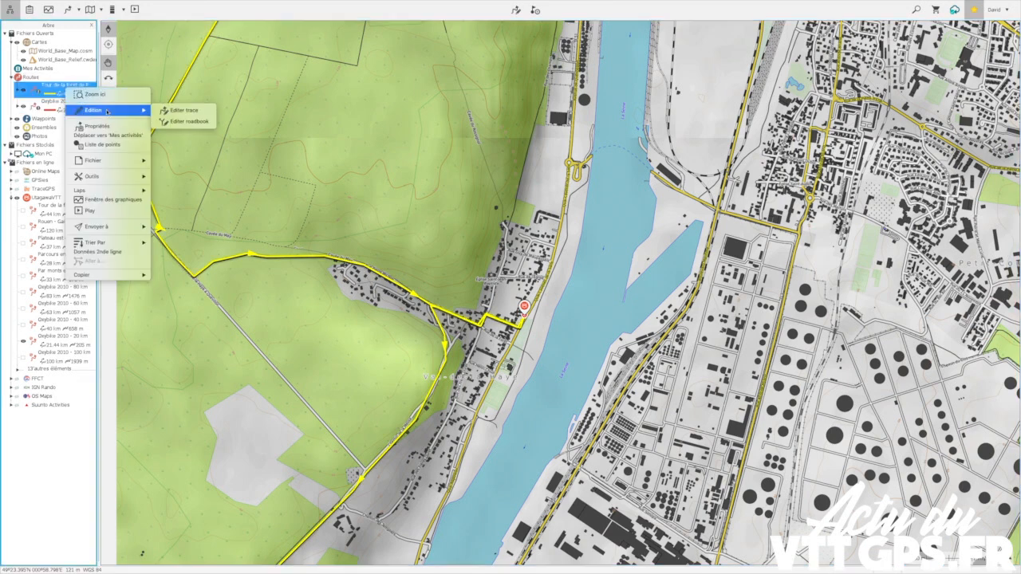
pyautogui.click(181, 111)
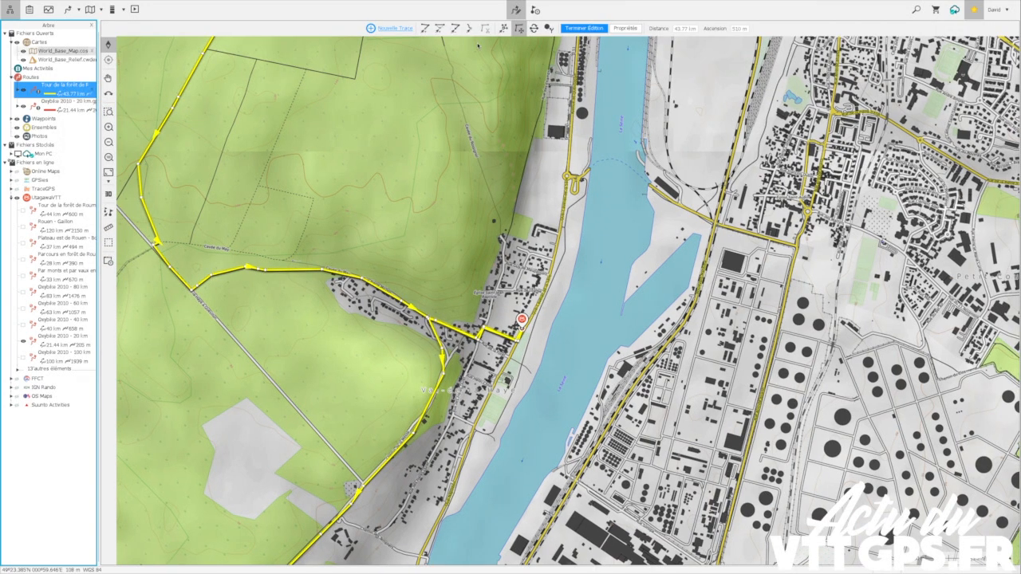
# Step: Delete the Roumare route's points around its start marker by the Seine and shorten its end back along Cavée du May
pyautogui.scroll(-2, 481, 42)
pyautogui.scroll(-2, 478, 38)
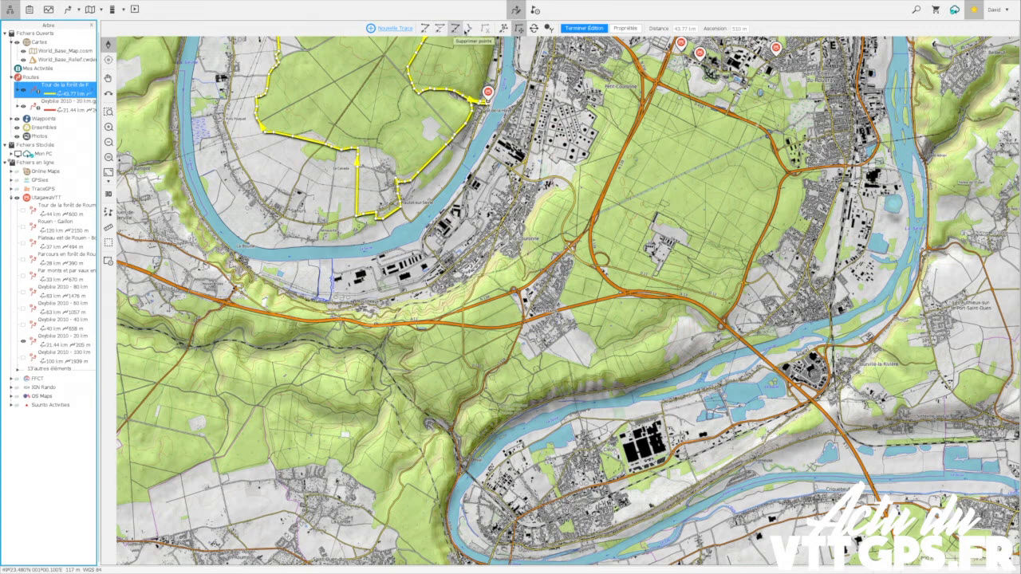
pyautogui.moveTo(448, 82); pyautogui.dragTo(451, 142)
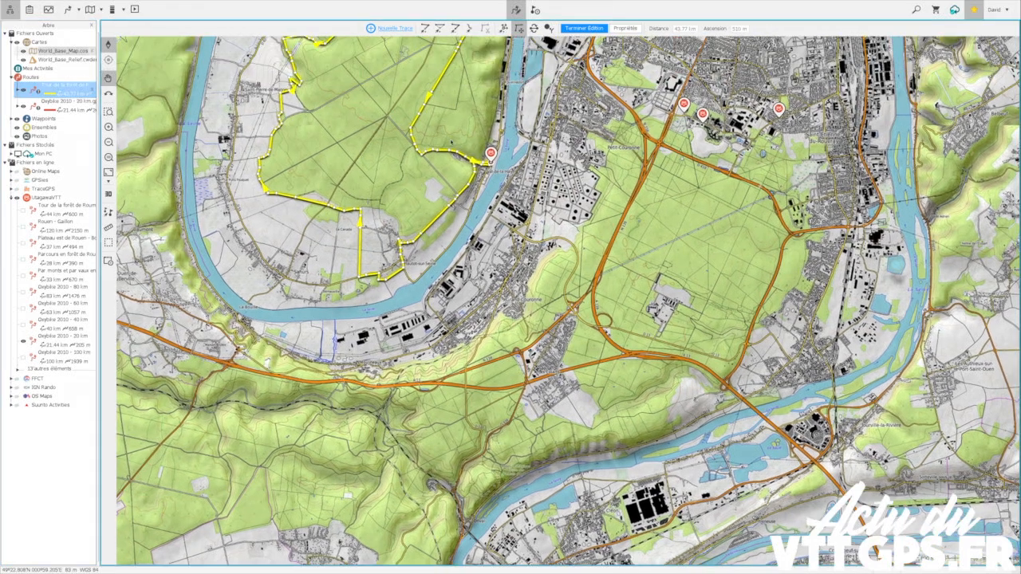
pyautogui.scroll(5, 451, 142)
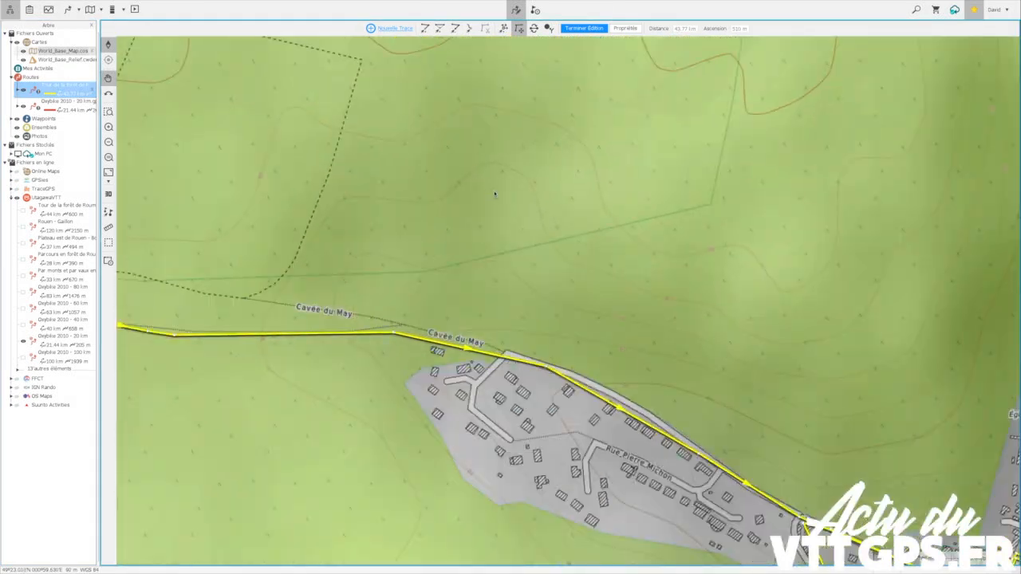
pyautogui.scroll(-2, 526, 224)
pyautogui.scroll(1, 536, 209)
pyautogui.moveTo(540, 201); pyautogui.dragTo(448, 209)
pyautogui.scroll(-1, 455, 206)
pyautogui.click(454, 29)
pyautogui.hotkey('ctrl', 'Up')
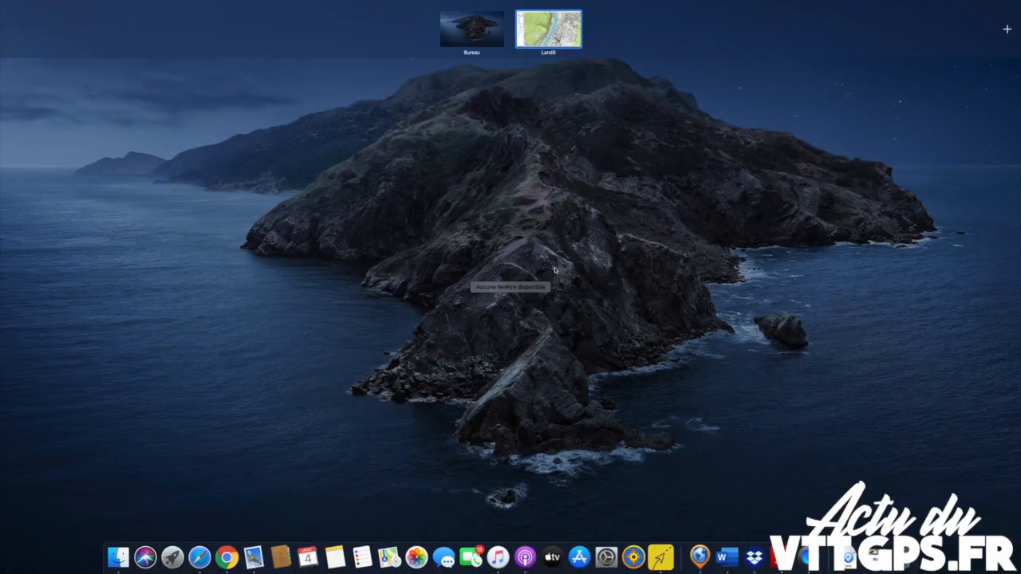
pyautogui.click(548, 29)
pyautogui.click(544, 282)
pyautogui.click(538, 284)
pyautogui.click(515, 276)
pyautogui.click(509, 283)
pyautogui.click(506, 282)
pyautogui.click(471, 268)
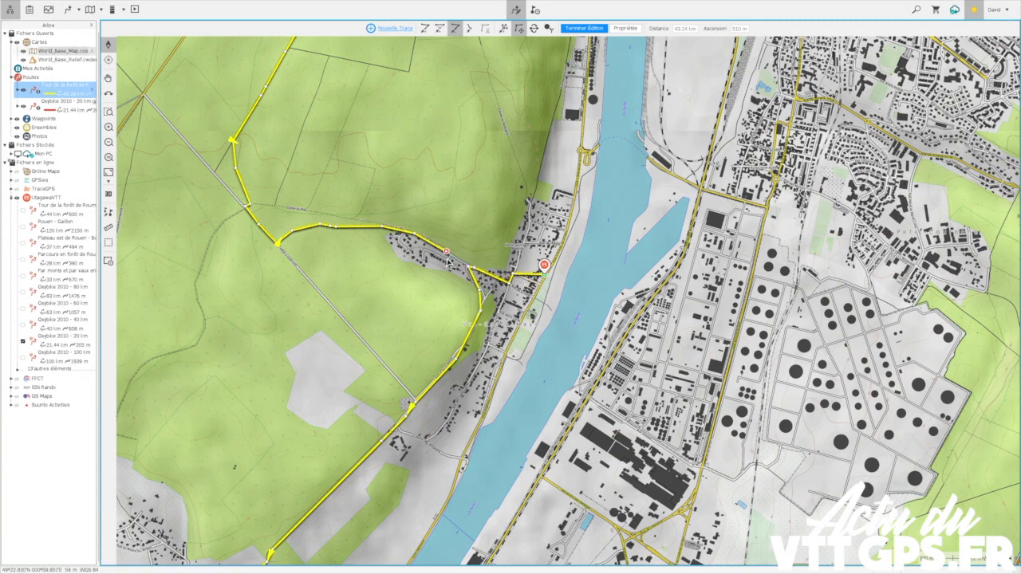
pyautogui.click(544, 273)
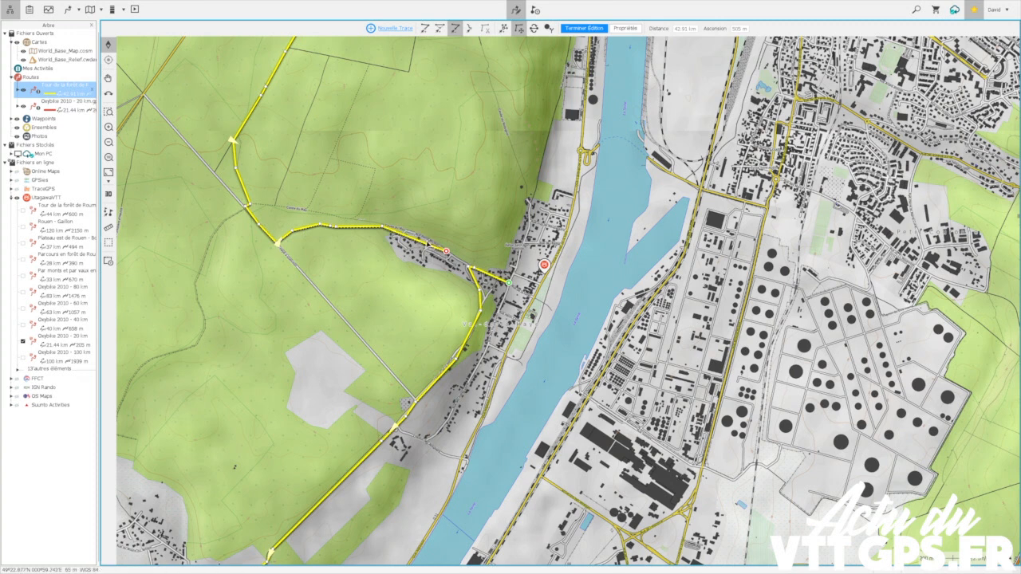
pyautogui.moveTo(446, 251); pyautogui.dragTo(427, 237)
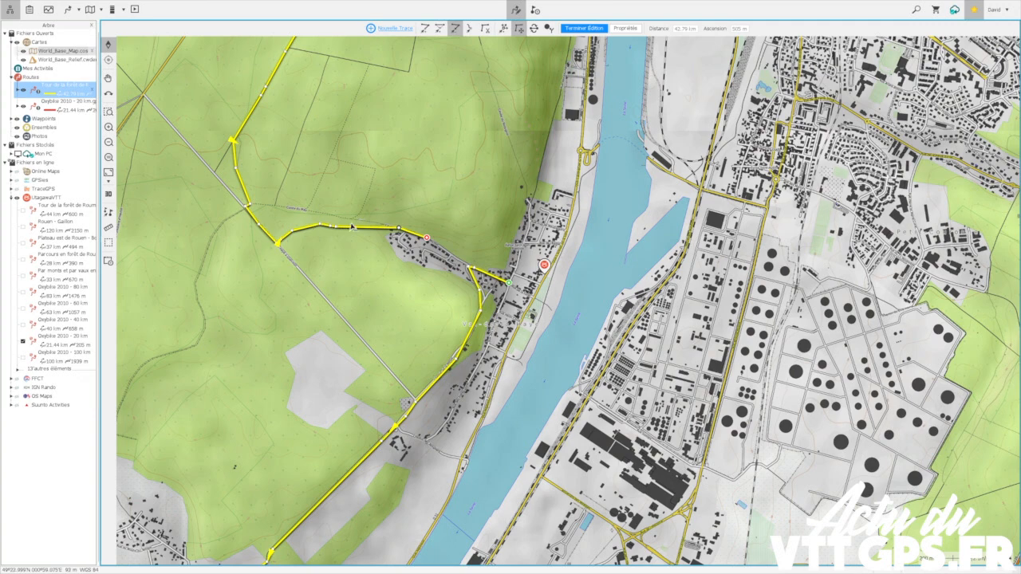
# Step: Move the points of the forest bend east of Le Val A onto the mapped path and delete its surplus points
pyautogui.moveTo(139, 403); pyautogui.dragTo(442, 291)
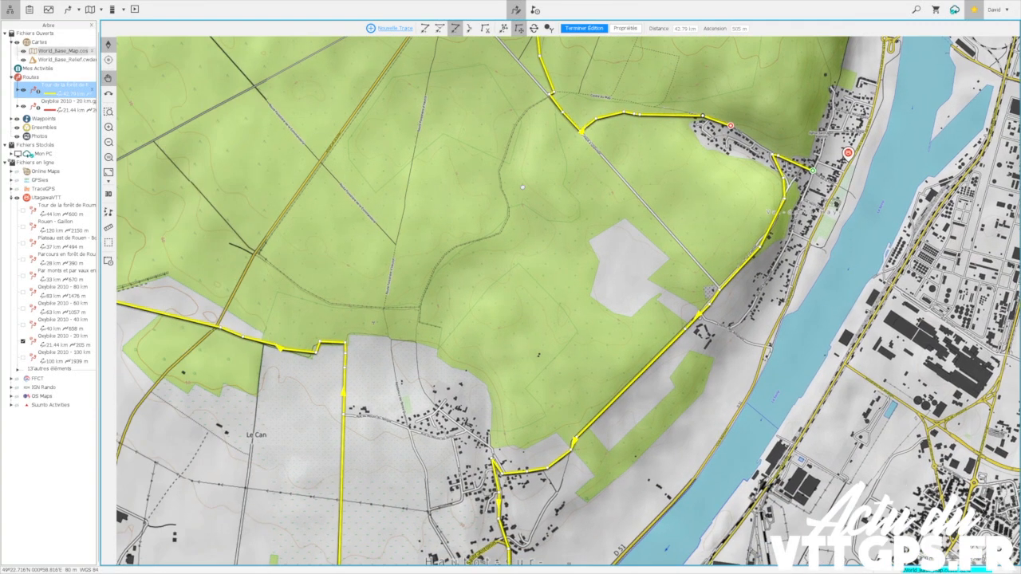
pyautogui.moveTo(339, 150); pyautogui.dragTo(717, 385)
pyautogui.moveTo(670, 134); pyautogui.dragTo(647, 383)
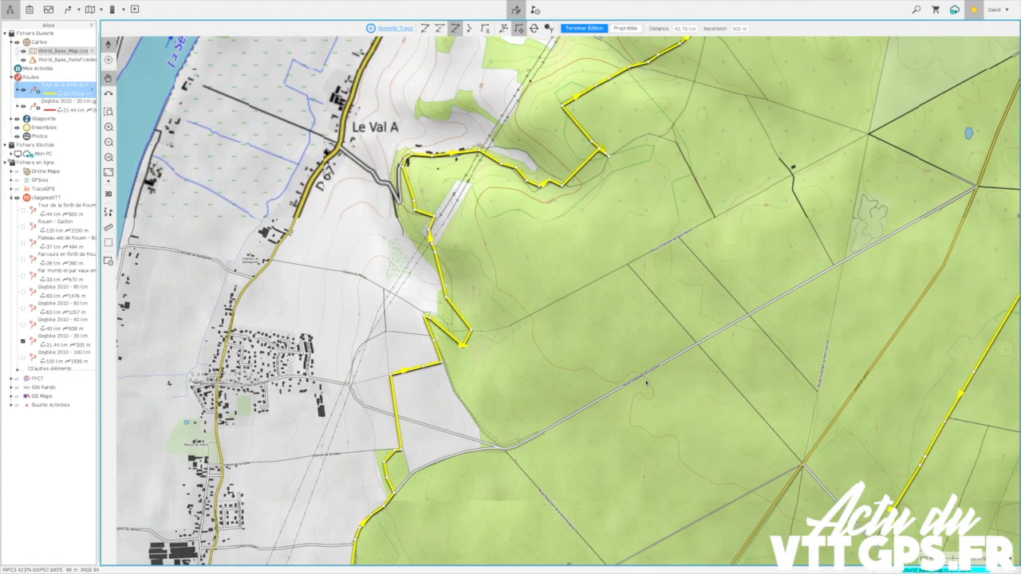
pyautogui.scroll(3, 623, 149)
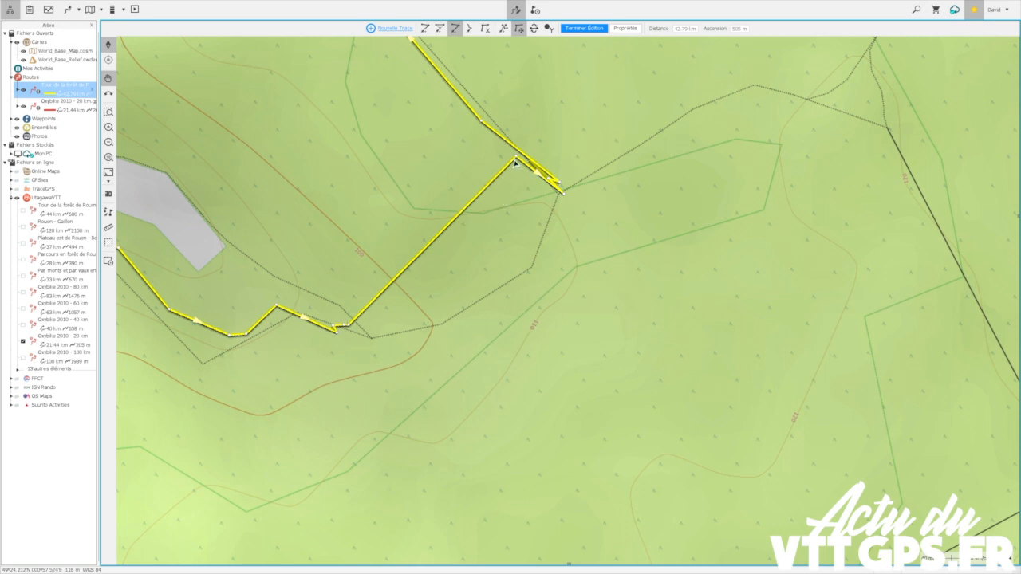
pyautogui.moveTo(518, 160); pyautogui.dragTo(530, 269)
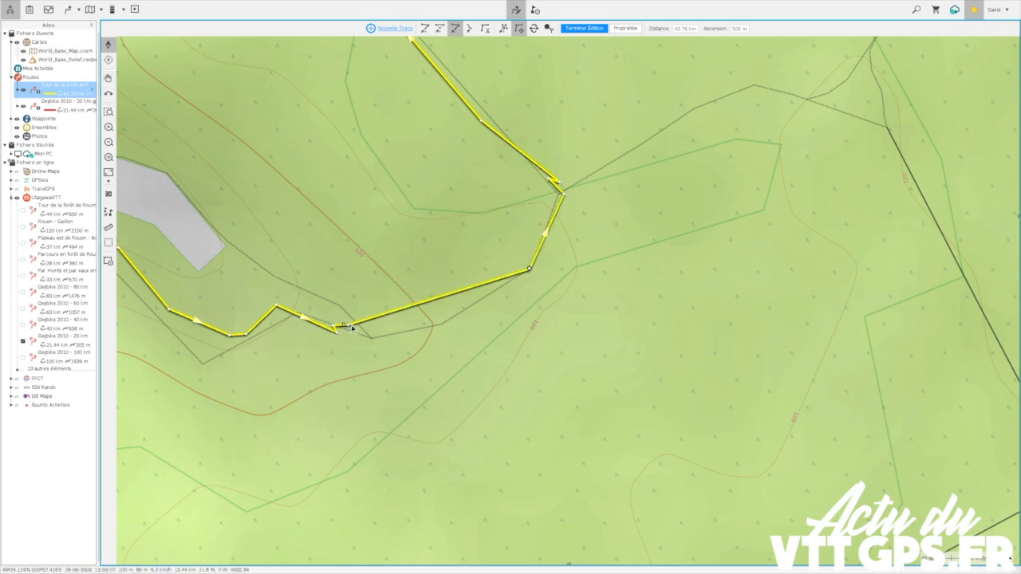
pyautogui.moveTo(349, 325); pyautogui.dragTo(444, 326)
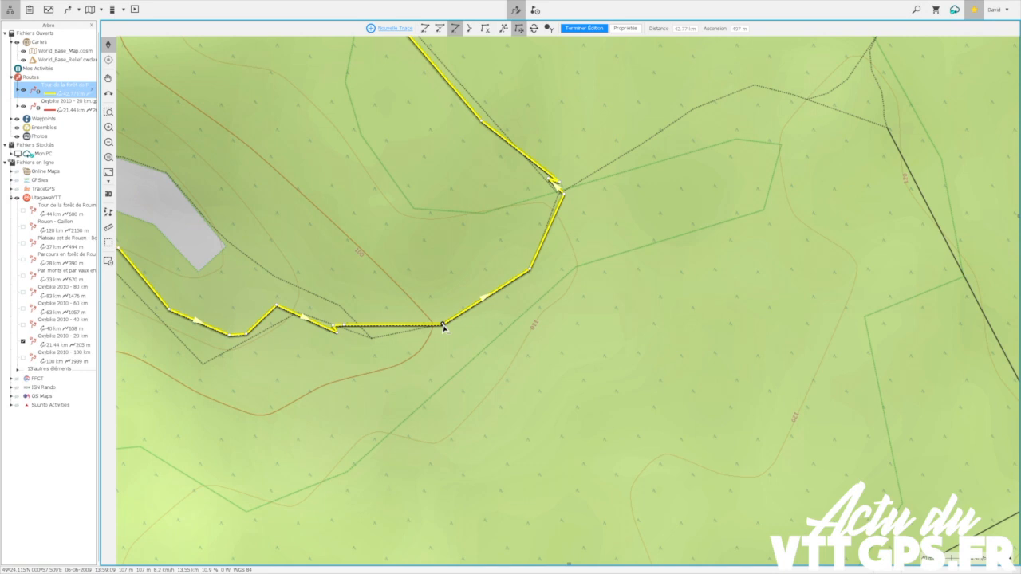
pyautogui.moveTo(355, 342); pyautogui.dragTo(377, 340)
pyautogui.press('Delete')
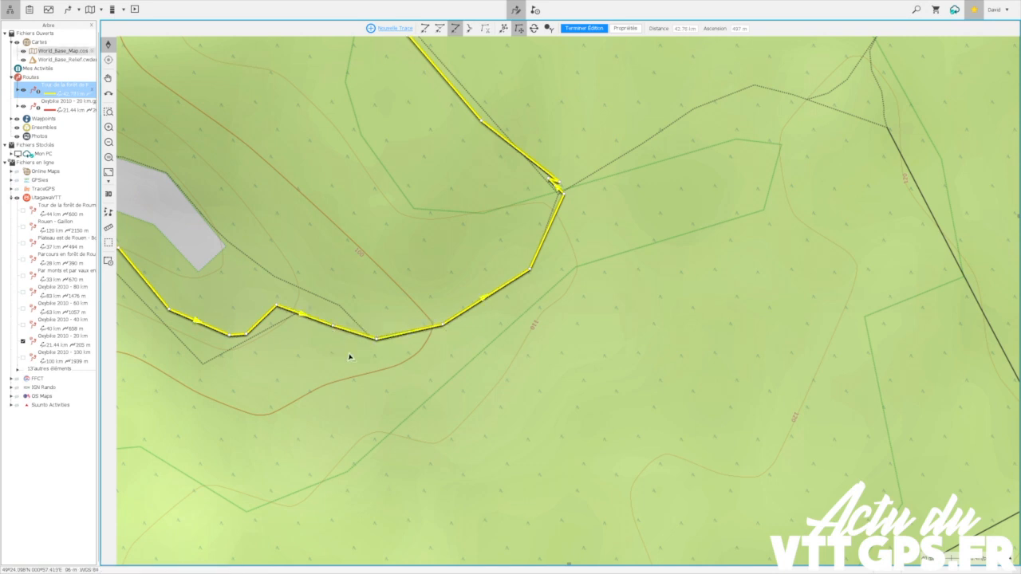
pyautogui.press('Delete')
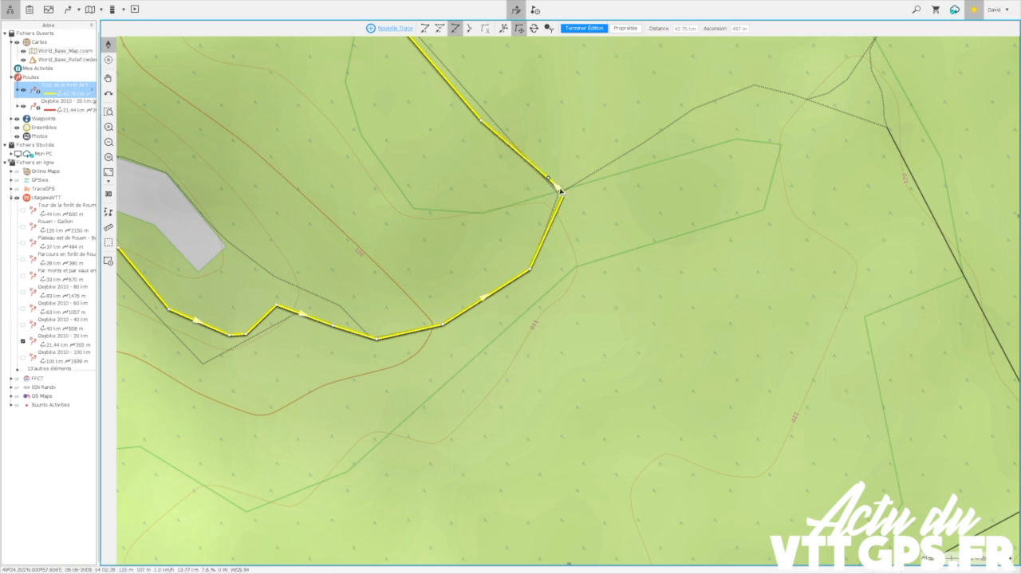
pyautogui.moveTo(563, 193); pyautogui.dragTo(559, 194)
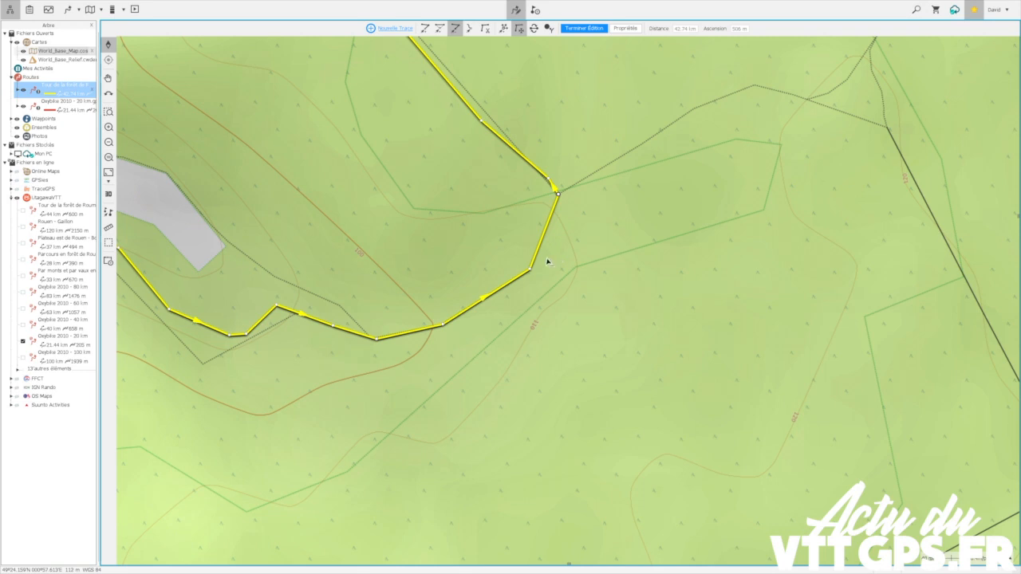
# Step: Move three points just west of the corrected bend so the route follows the path below the grey clearing
pyautogui.moveTo(308, 271); pyautogui.dragTo(523, 211)
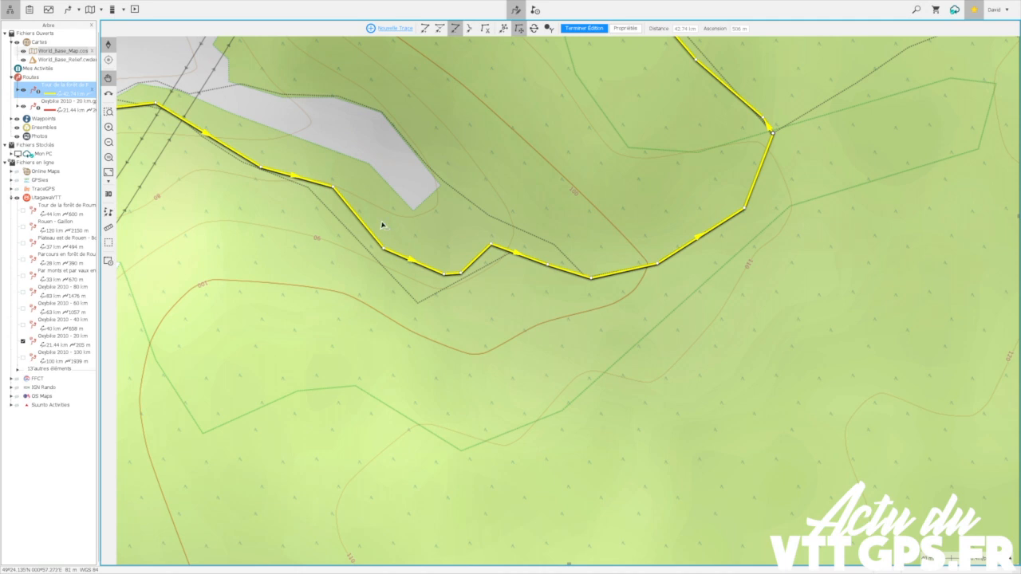
pyautogui.moveTo(332, 187); pyautogui.dragTo(308, 187)
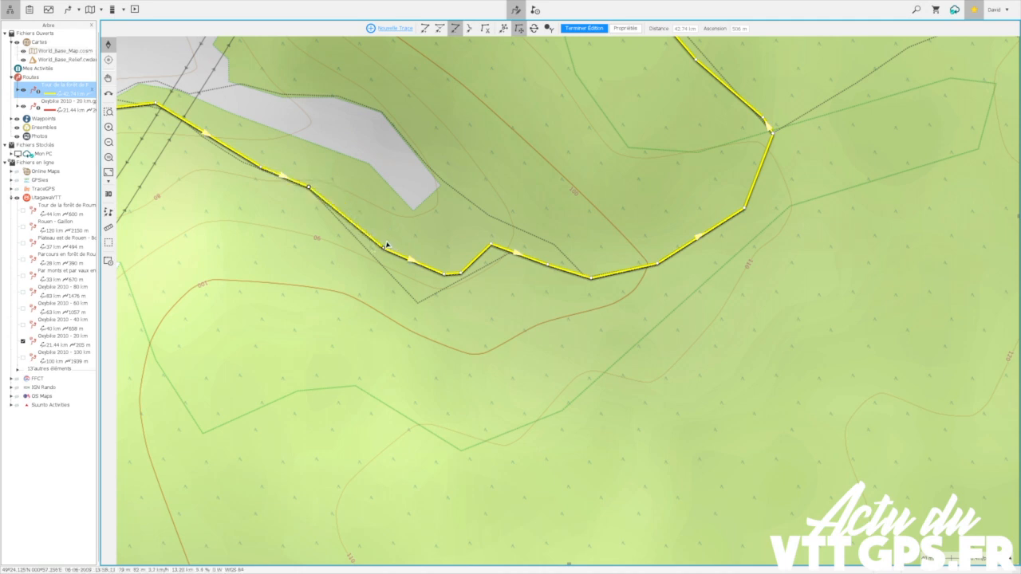
pyautogui.moveTo(386, 245); pyautogui.dragTo(415, 302)
pyautogui.moveTo(490, 246); pyautogui.dragTo(460, 273)
# Step: Delete the stray points east of Le Genetey to remove the spike and straighten the corner onto the forest road
pyautogui.moveTo(620, 174); pyautogui.dragTo(600, 558)
pyautogui.moveTo(918, 159); pyautogui.dragTo(512, 409)
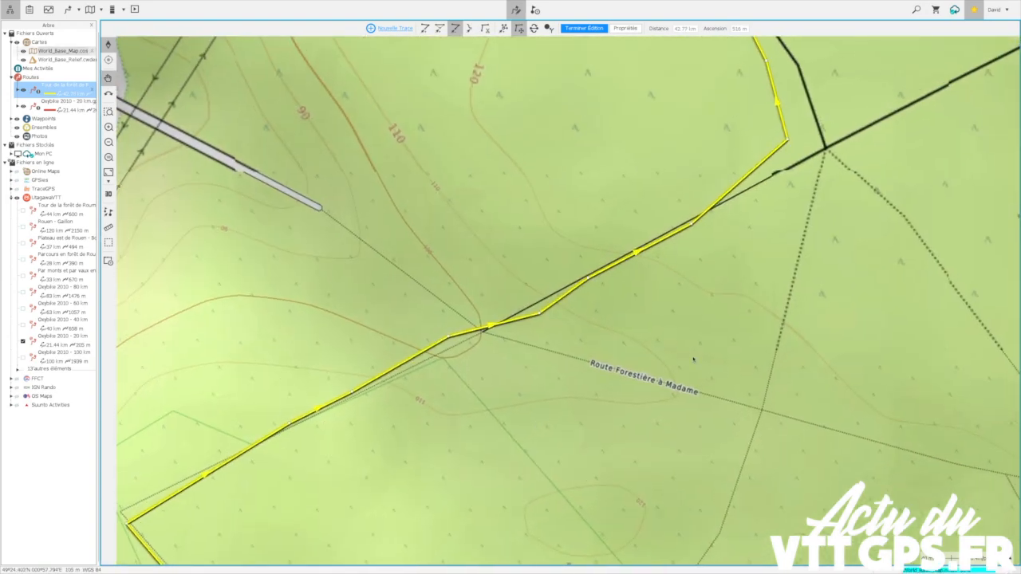
pyautogui.moveTo(867, 181); pyautogui.dragTo(837, 420)
pyautogui.scroll(-4, 795, 231)
pyautogui.scroll(-1, 809, 228)
pyautogui.moveTo(808, 229); pyautogui.dragTo(532, 394)
pyautogui.moveTo(705, 192); pyautogui.dragTo(640, 316)
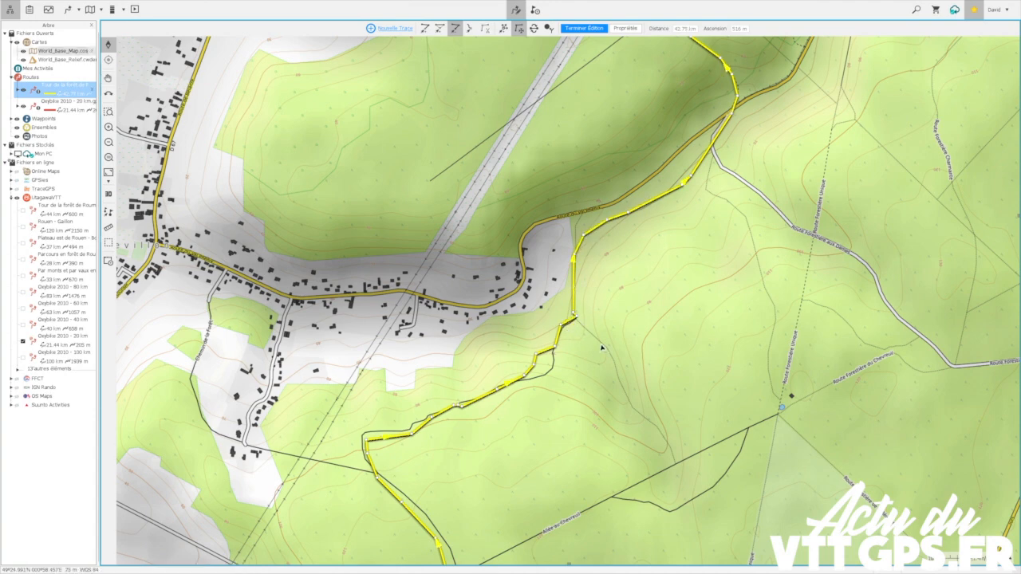
pyautogui.moveTo(736, 275); pyautogui.dragTo(654, 521)
pyautogui.moveTo(775, 194); pyautogui.dragTo(634, 467)
pyautogui.press('Delete')
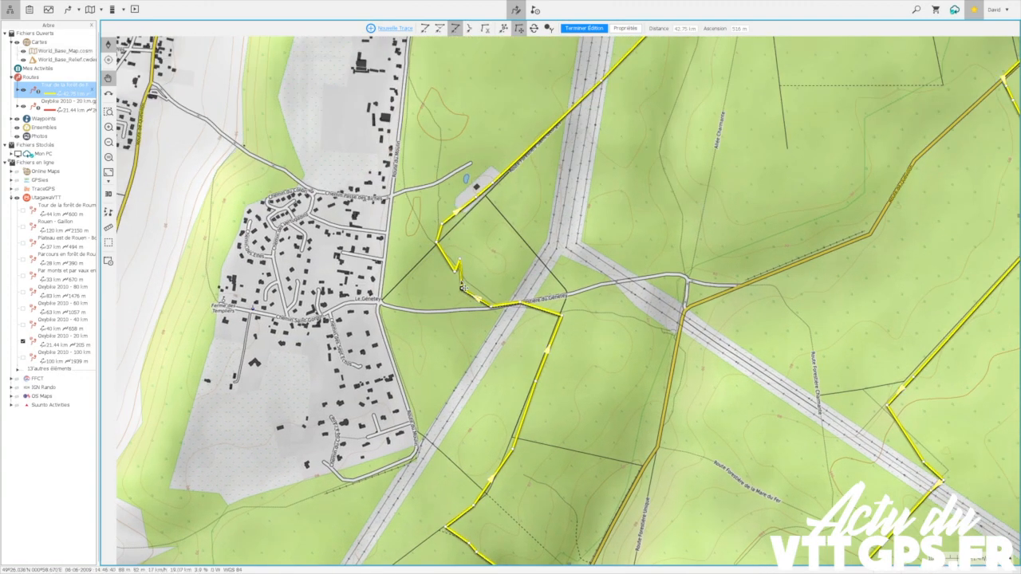
pyautogui.click(459, 261)
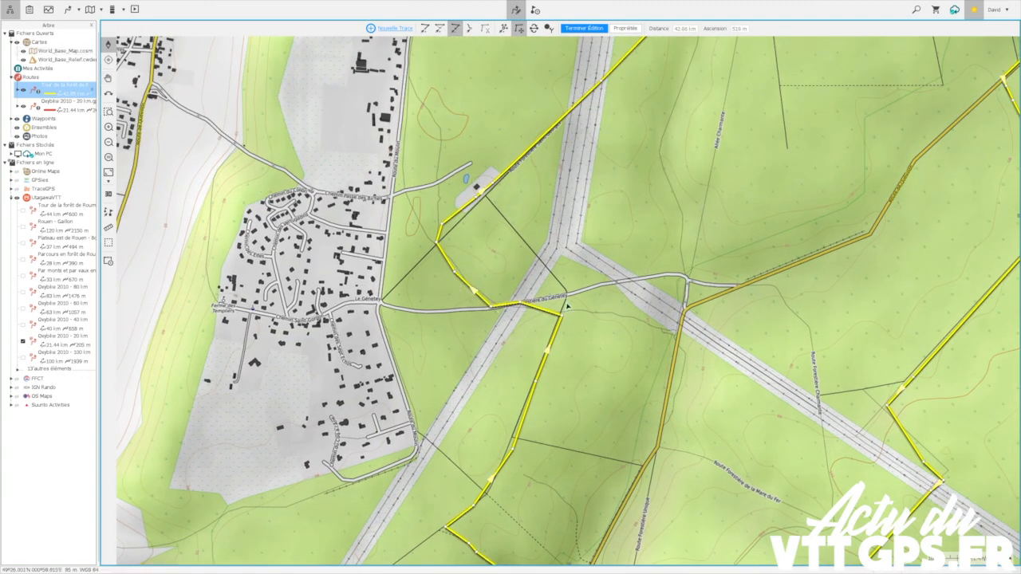
pyautogui.moveTo(699, 184); pyautogui.dragTo(690, 242)
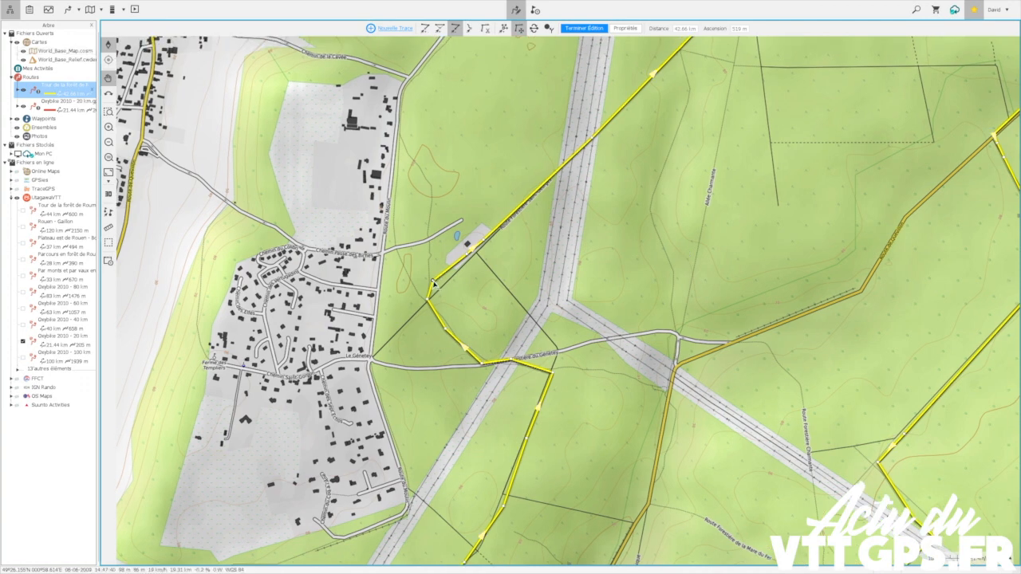
pyautogui.click(471, 250)
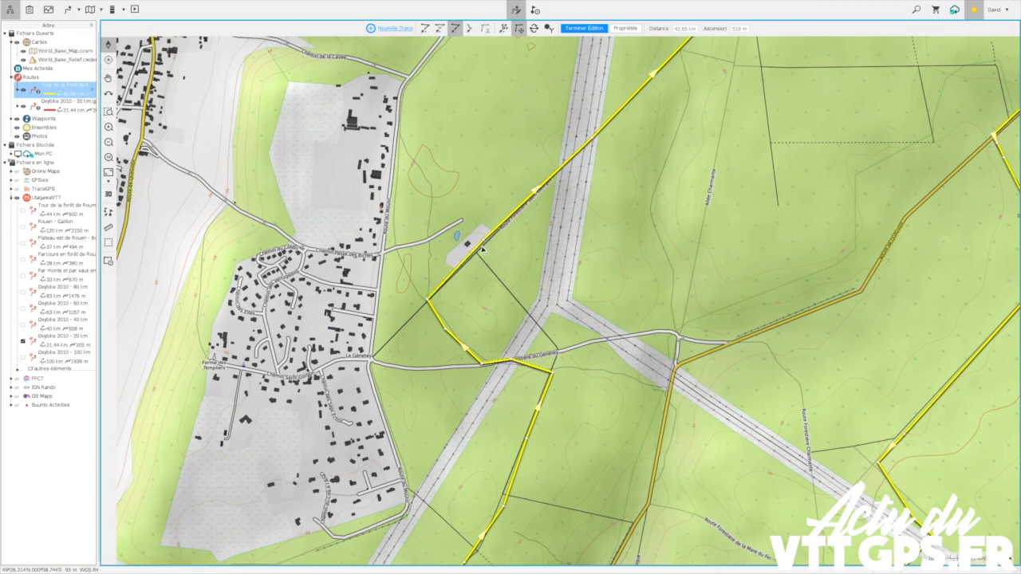
# Step: Adjust the yellow route at the D 982 crossroads and place a track point just south-west of it
pyautogui.moveTo(645, 201); pyautogui.dragTo(442, 441)
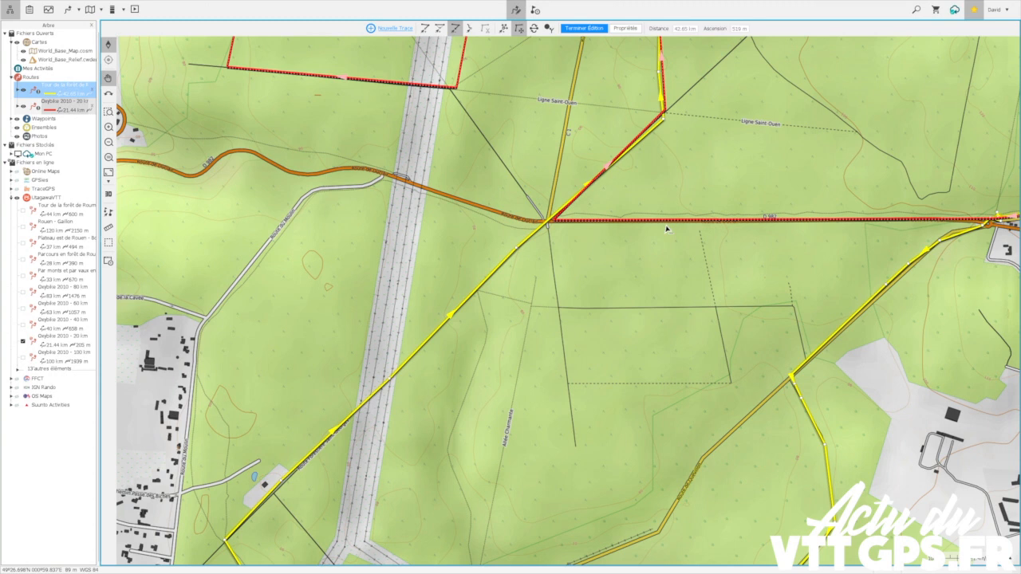
pyautogui.click(517, 252)
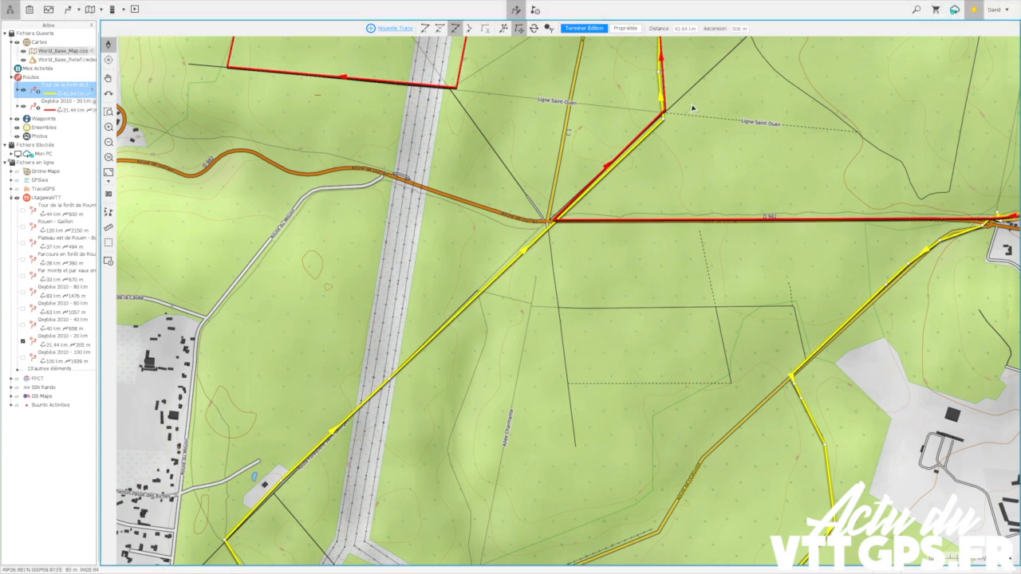
pyautogui.moveTo(391, 382); pyautogui.dragTo(530, 239)
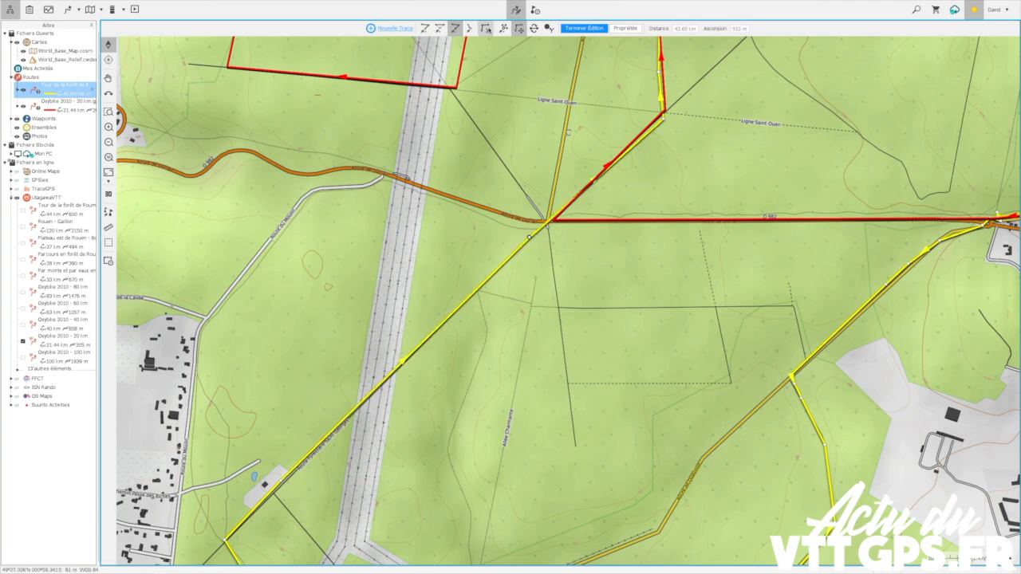
pyautogui.click(553, 221)
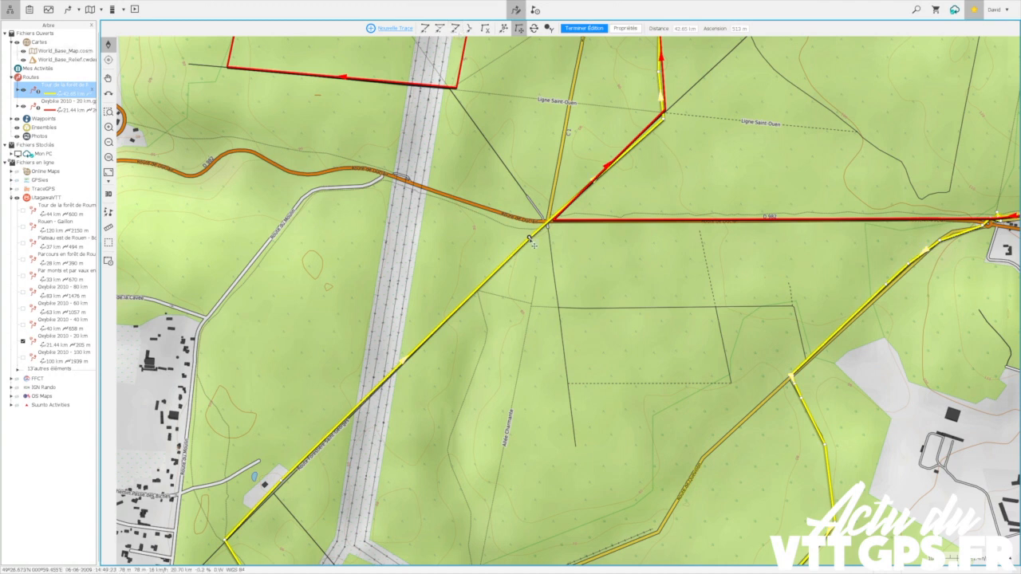
# Step: Split the Roumare route at the point south-west of the D 982 crossroads into separate tracks with "Découper 'Par Trace'"
pyautogui.click(485, 29)
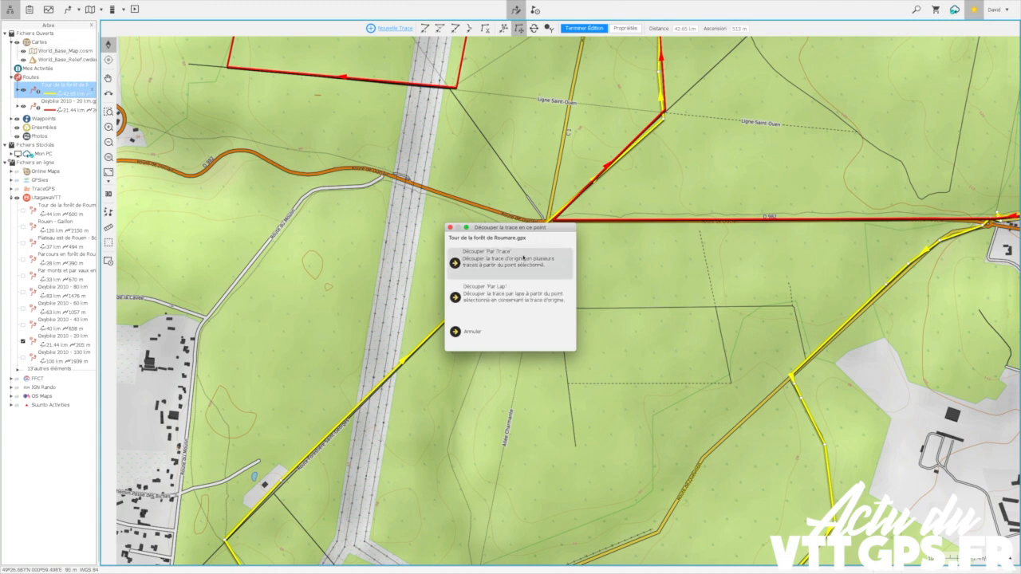
pyautogui.click(523, 262)
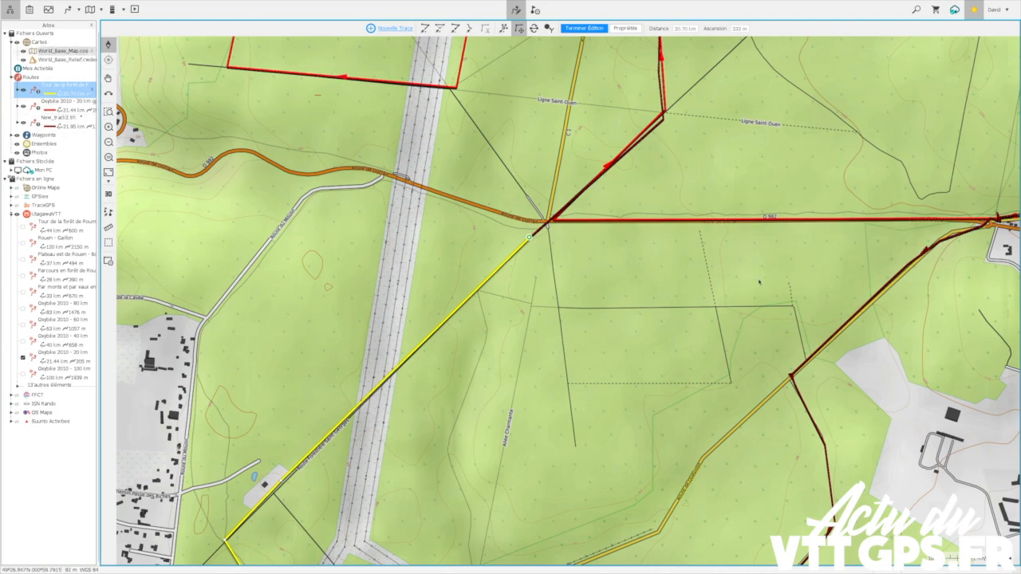
pyautogui.scroll(-2, 759, 281)
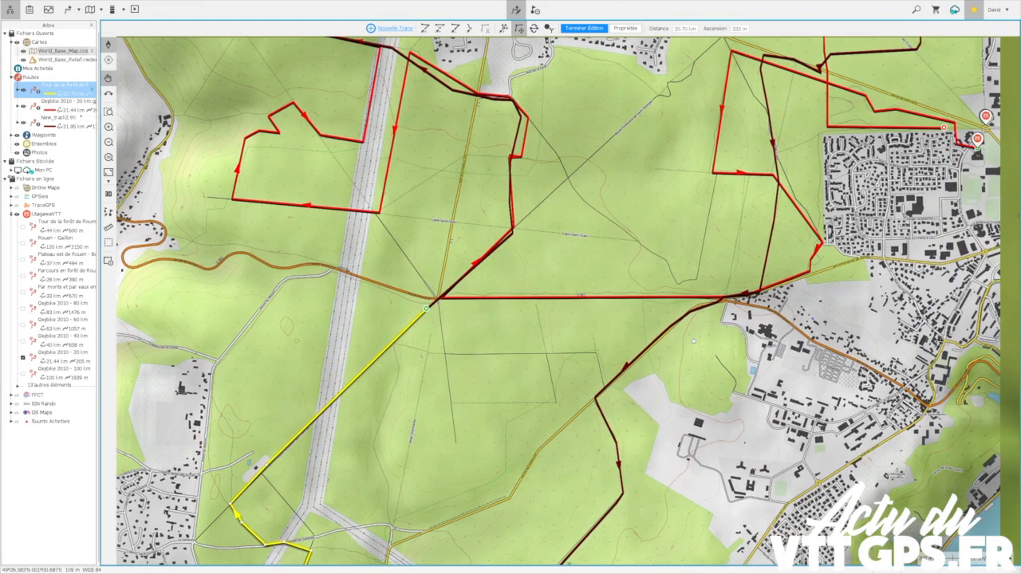
# Step: Split the dark red New_track2 at its point just west of the D 982 roundabout using "Découper 'Par Trace'"
pyautogui.moveTo(694, 342); pyautogui.dragTo(427, 342)
pyautogui.scroll(-3, 452, 308)
pyautogui.scroll(6, 452, 309)
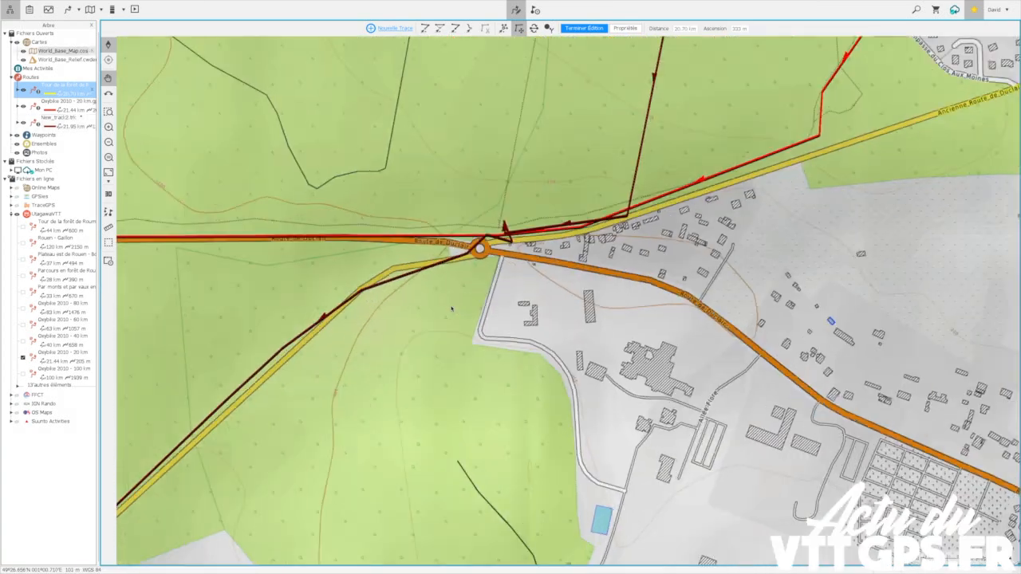
pyautogui.click(451, 254)
pyautogui.click(467, 255)
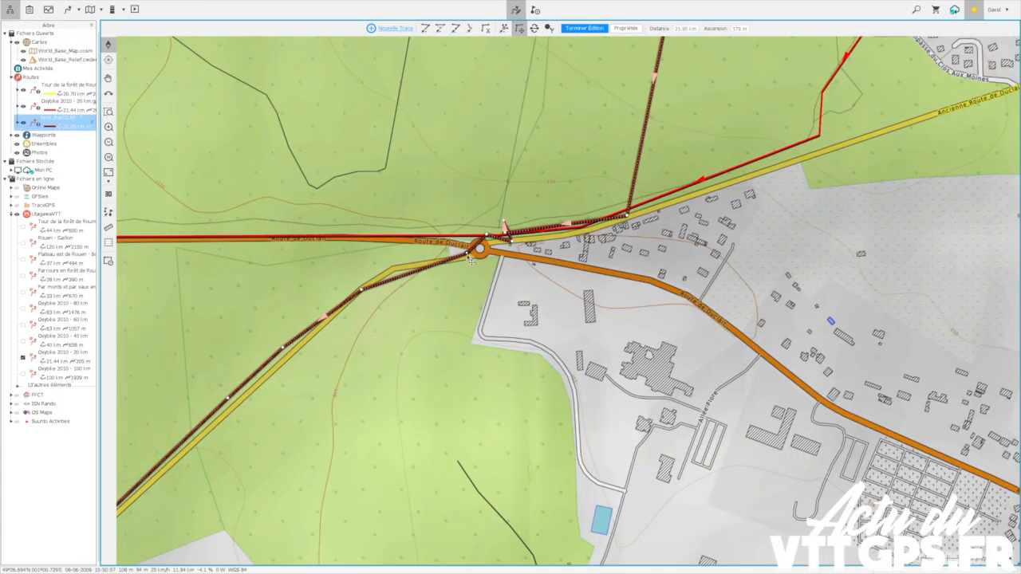
pyautogui.click(486, 28)
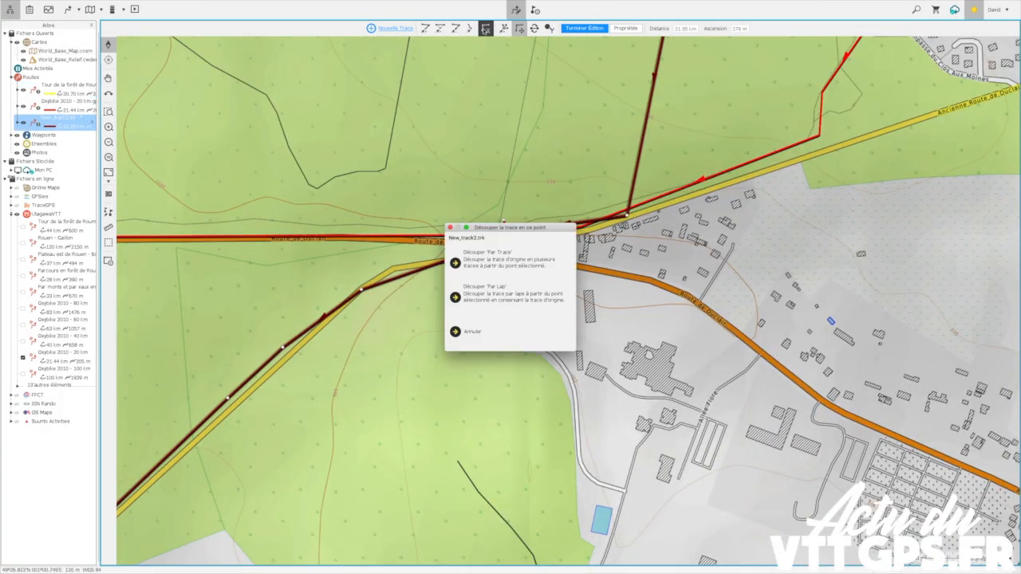
pyautogui.click(514, 254)
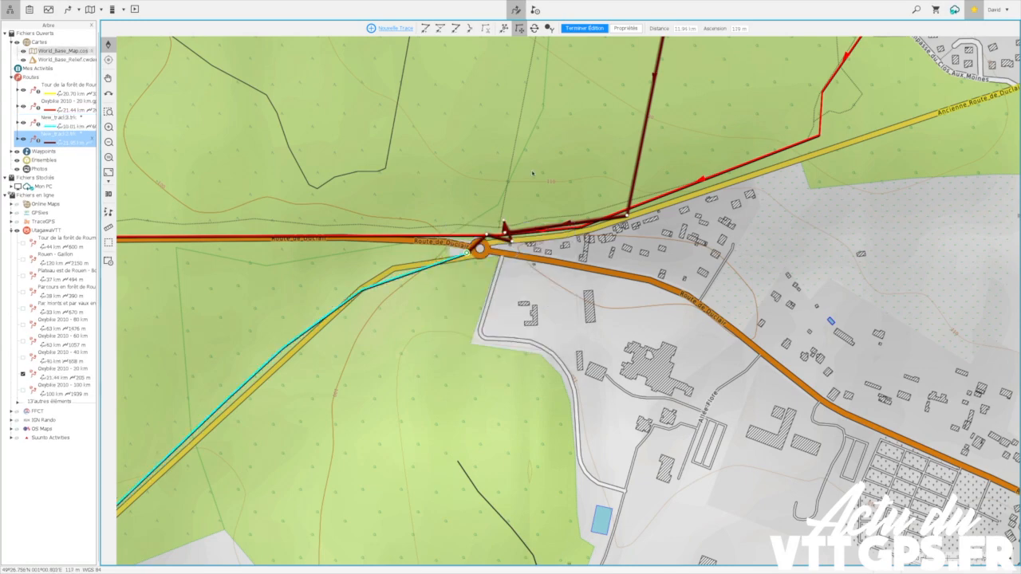
# Step: Close the dark red New_track2 section north of the roundabout, removing it from the open routes
pyautogui.scroll(-6, 533, 173)
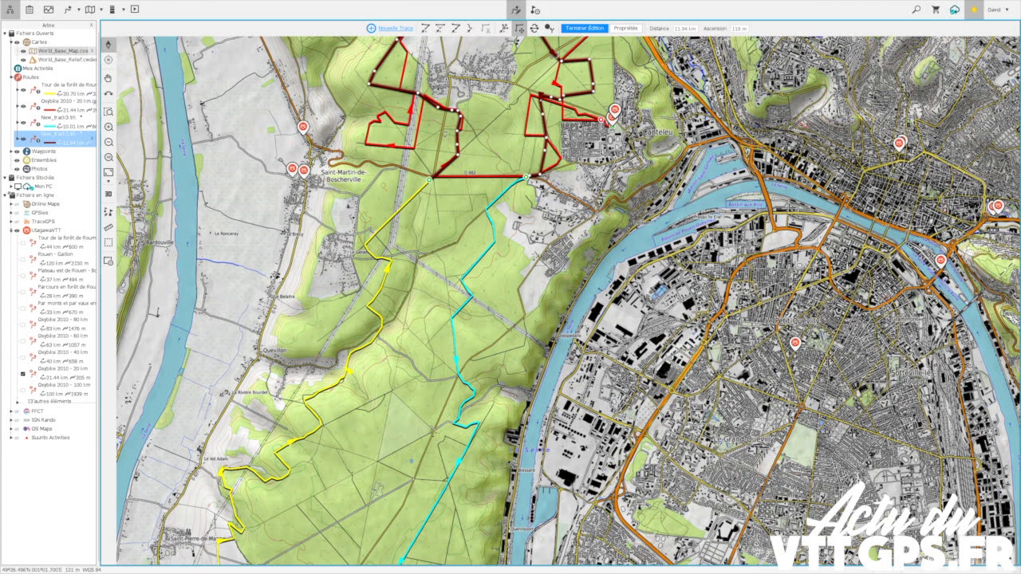
pyautogui.click(92, 140)
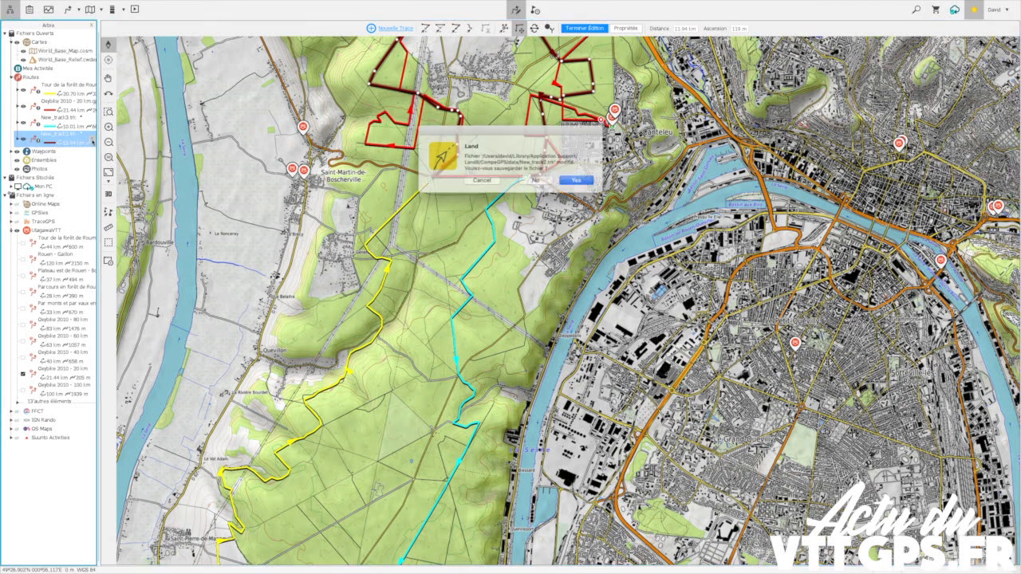
pyautogui.press('Return')
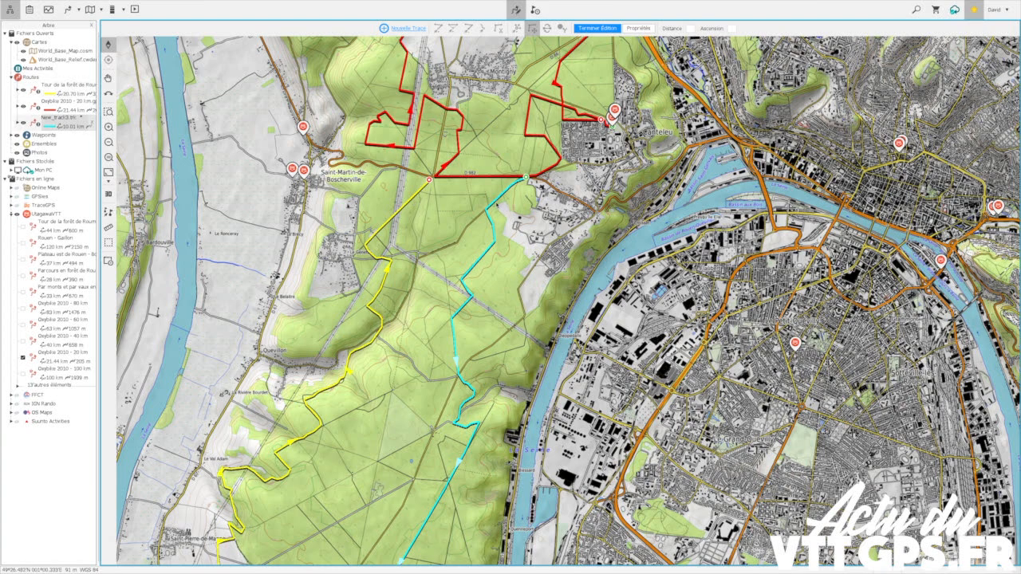
# Step: Edit the red Oxybike 2010 - 20 km track and split it at its bend beside the western D 982 crossroads with "Découper 'Par Trace'"
pyautogui.moveTo(606, 179); pyautogui.dragTo(618, 338)
pyautogui.scroll(5, 519, 282)
pyautogui.moveTo(450, 380); pyautogui.dragTo(663, 16)
pyautogui.scroll(5, 285, 337)
pyautogui.scroll(-3, 267, 308)
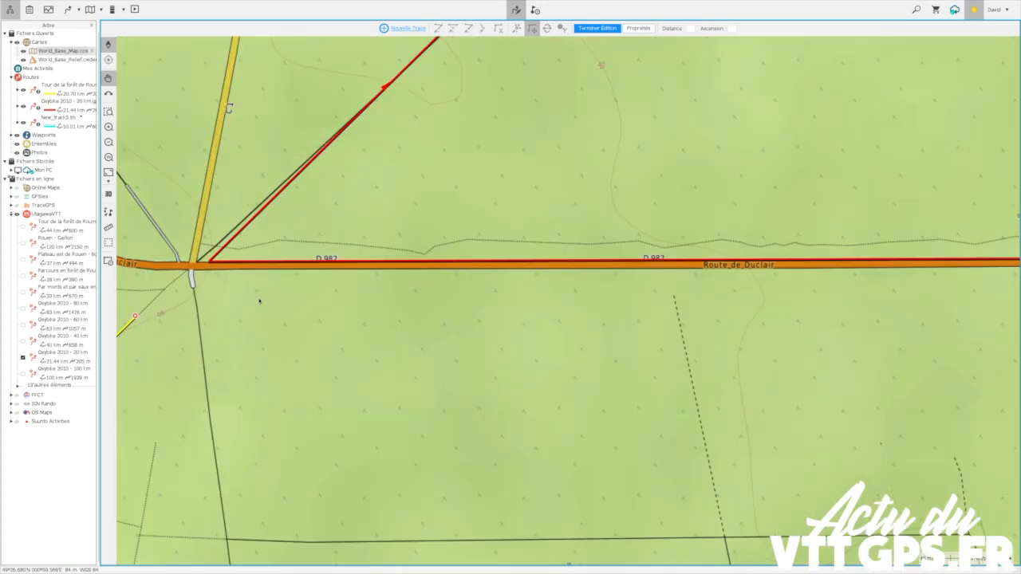
pyautogui.click(212, 264)
pyautogui.rightClick(238, 261)
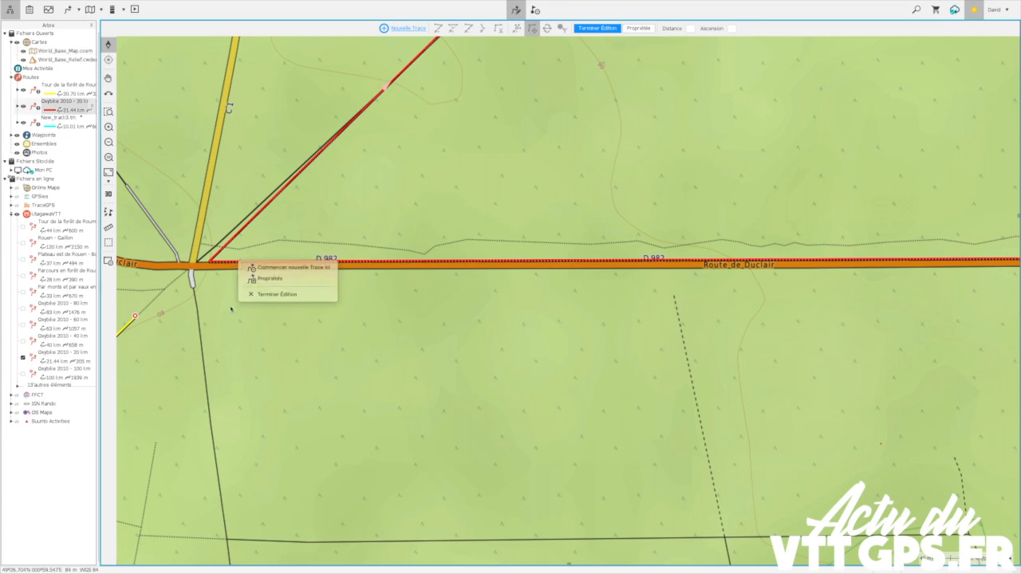
pyautogui.click(230, 308)
pyautogui.click(64, 102)
pyautogui.rightClick(70, 104)
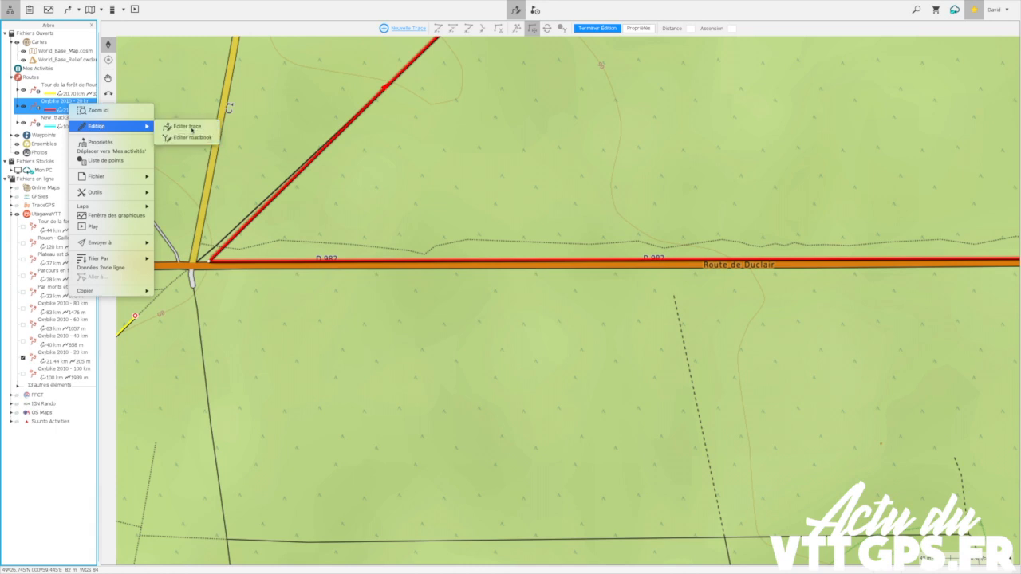
pyautogui.click(192, 128)
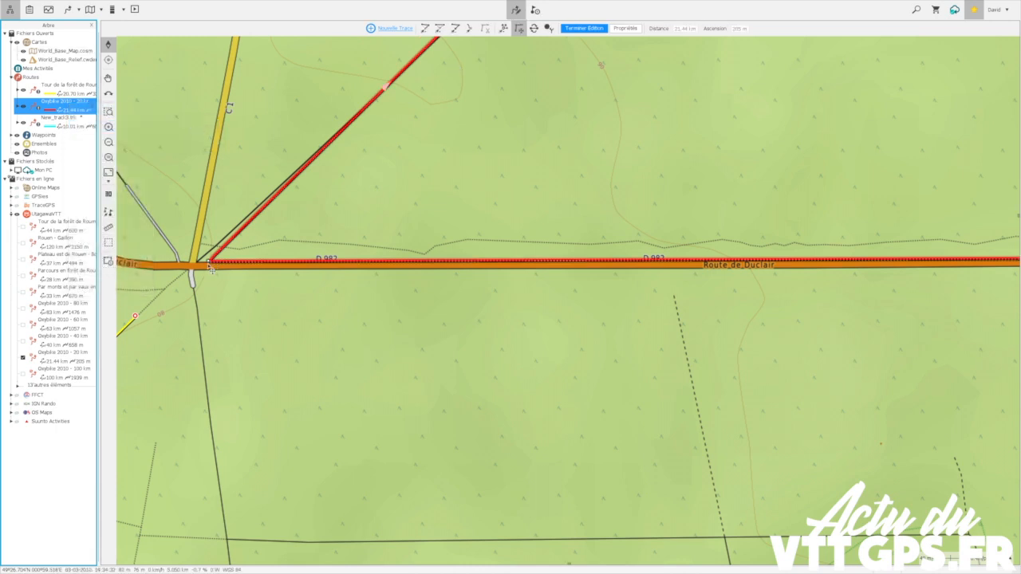
pyautogui.click(485, 29)
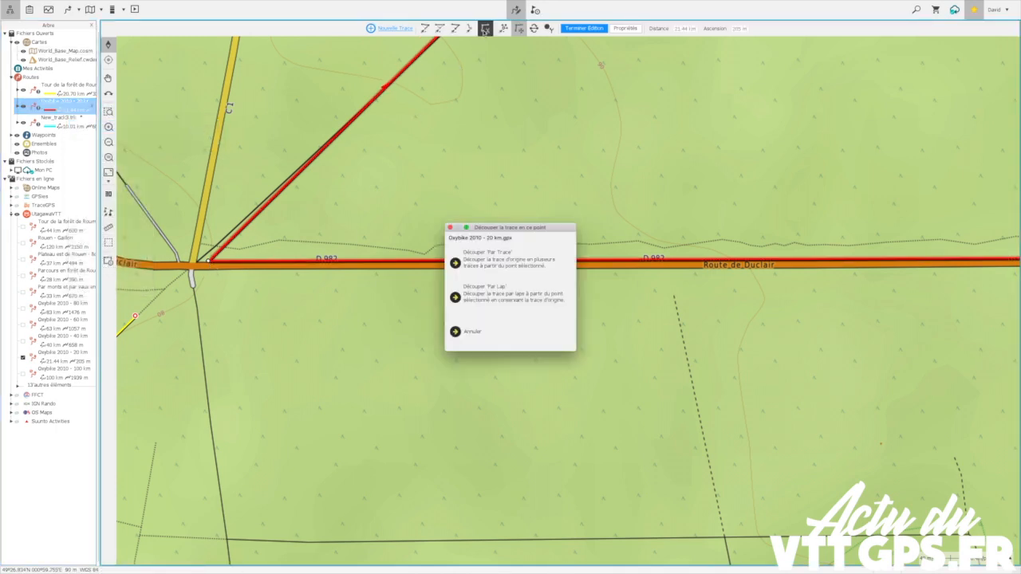
pyautogui.click(490, 271)
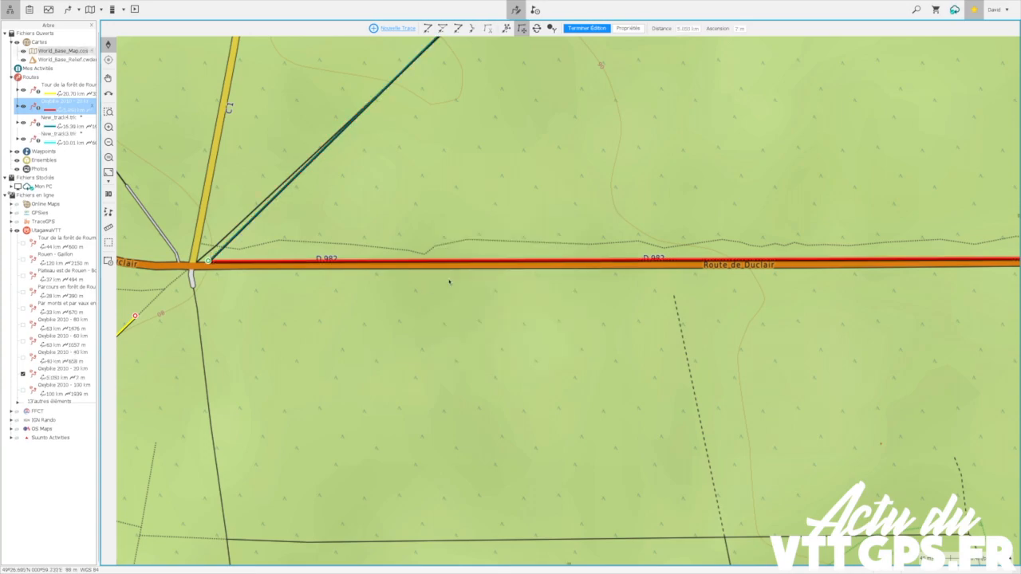
# Step: Split the red Oxybike track with "Découper 'Par Trace'" at the D 982 point where the cyan track begins
pyautogui.scroll(-4, 449, 281)
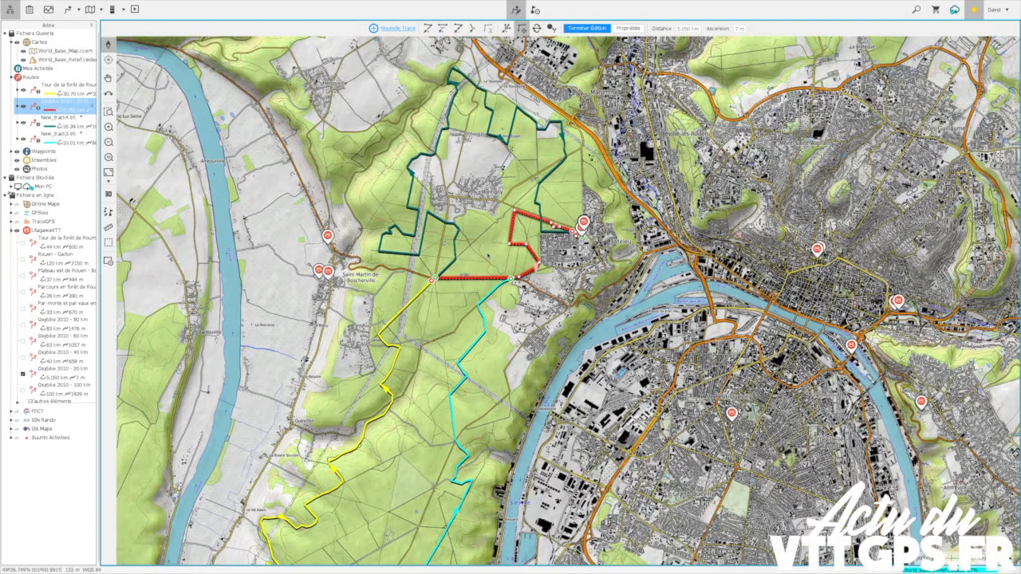
pyautogui.scroll(3, 553, 229)
pyautogui.scroll(3, 396, 262)
pyautogui.scroll(-4, 395, 262)
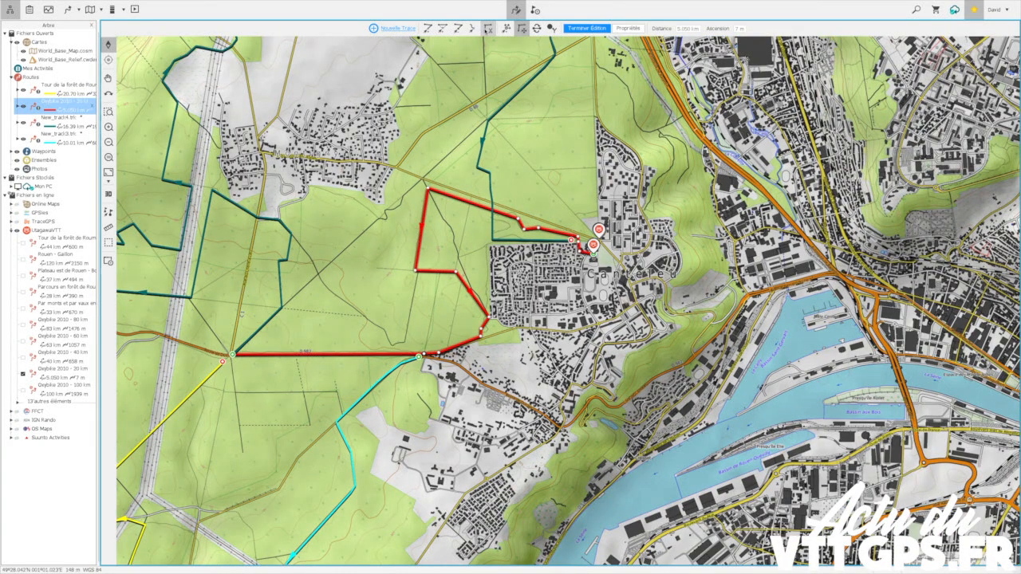
pyautogui.click(488, 28)
pyautogui.click(502, 264)
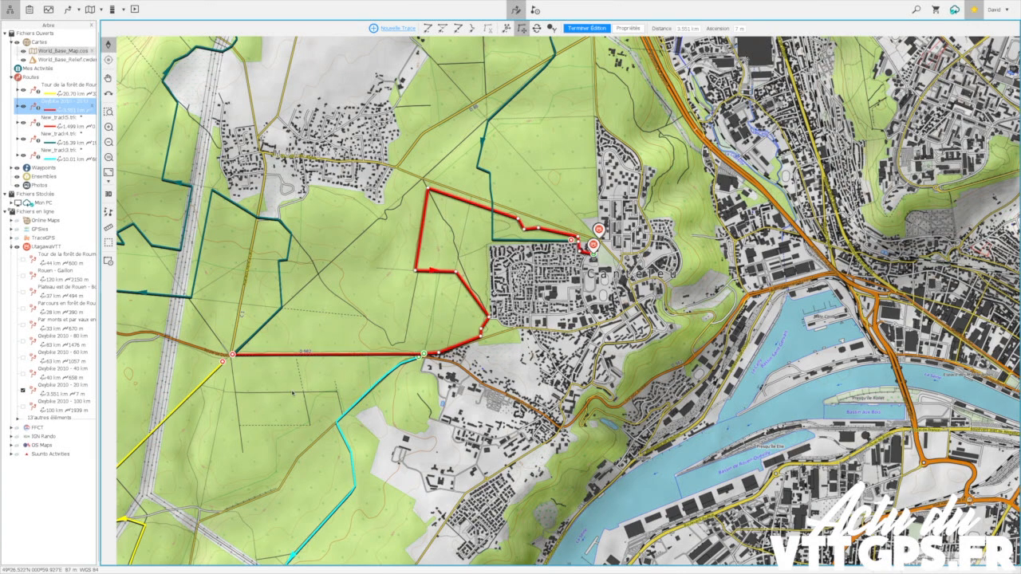
# Step: Close the straight red section along the D 982 between the crossroads and the roundabout without saving it
pyautogui.click(276, 355)
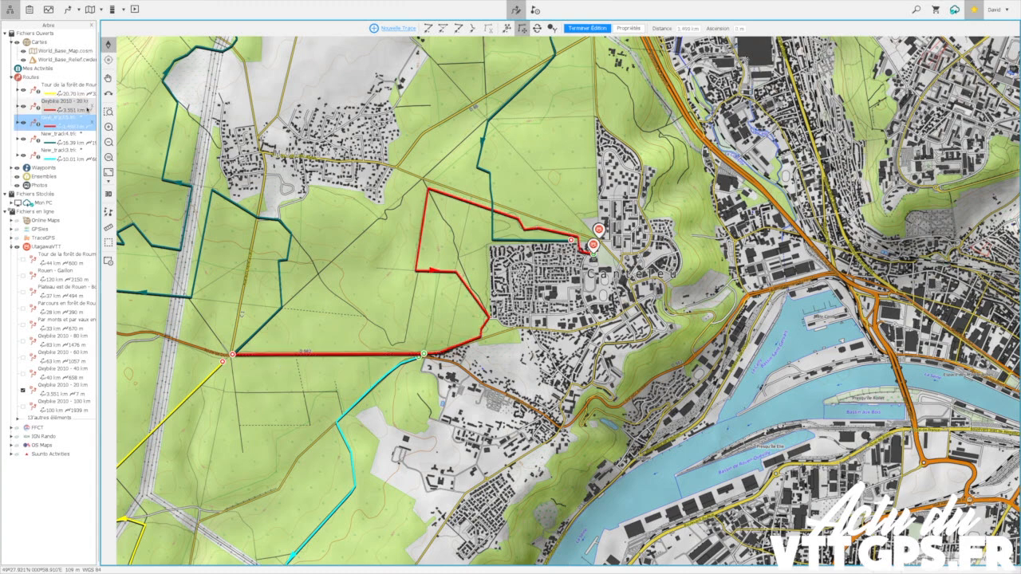
pyautogui.click(92, 123)
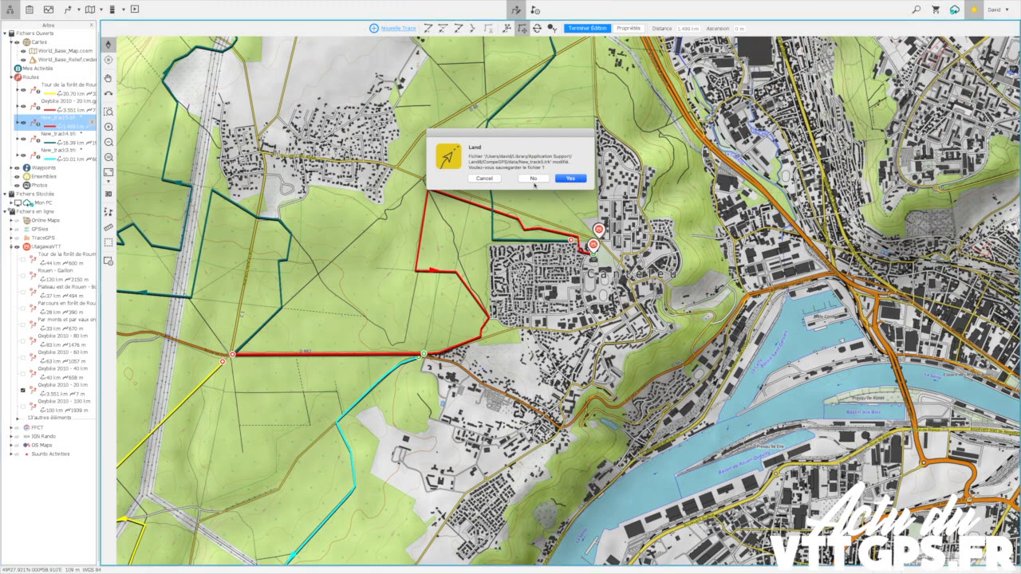
pyautogui.click(535, 180)
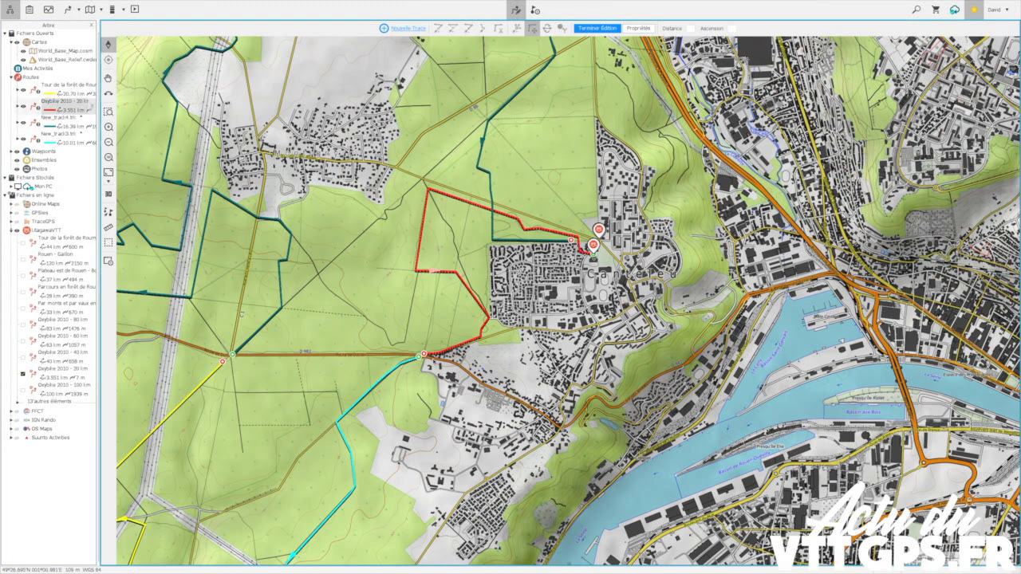
# Step: Move the teal track's point at Route de Montigny south onto the red track crossing and split it there with "Découper 'Par Trace'"
pyautogui.click(495, 211)
pyautogui.click(504, 239)
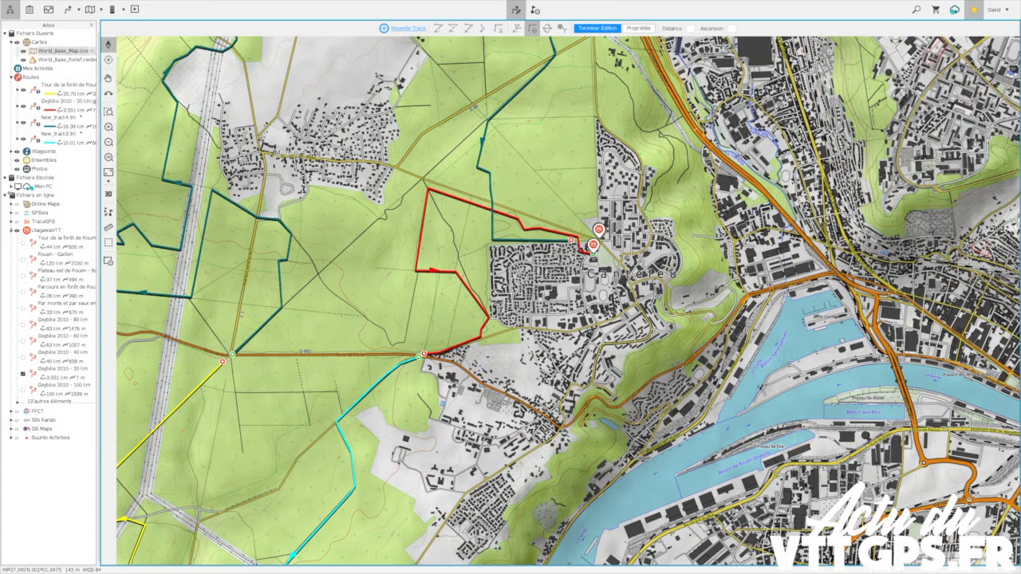
pyautogui.scroll(-1, 511, 217)
pyautogui.scroll(4, 510, 217)
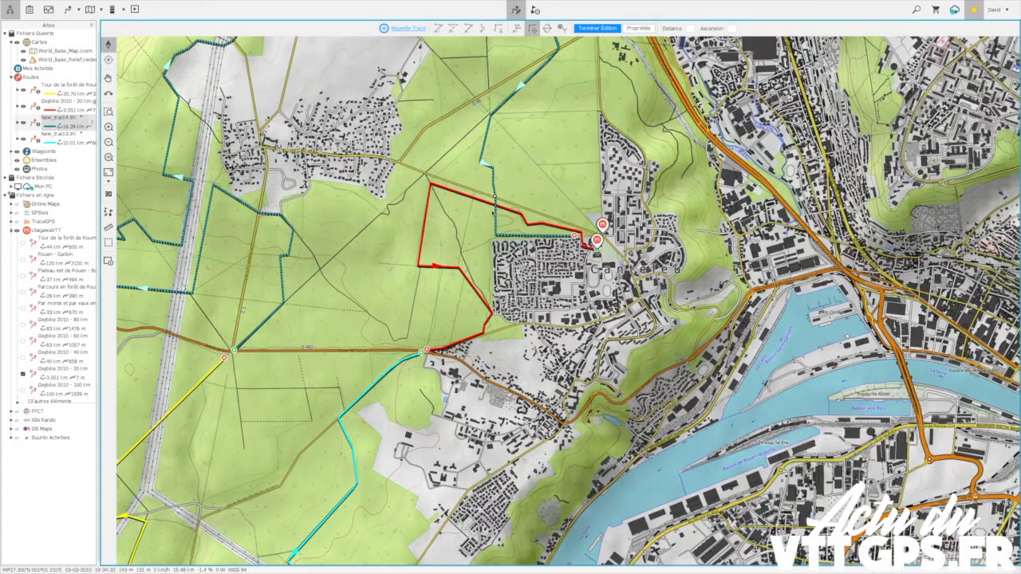
pyautogui.click(519, 229)
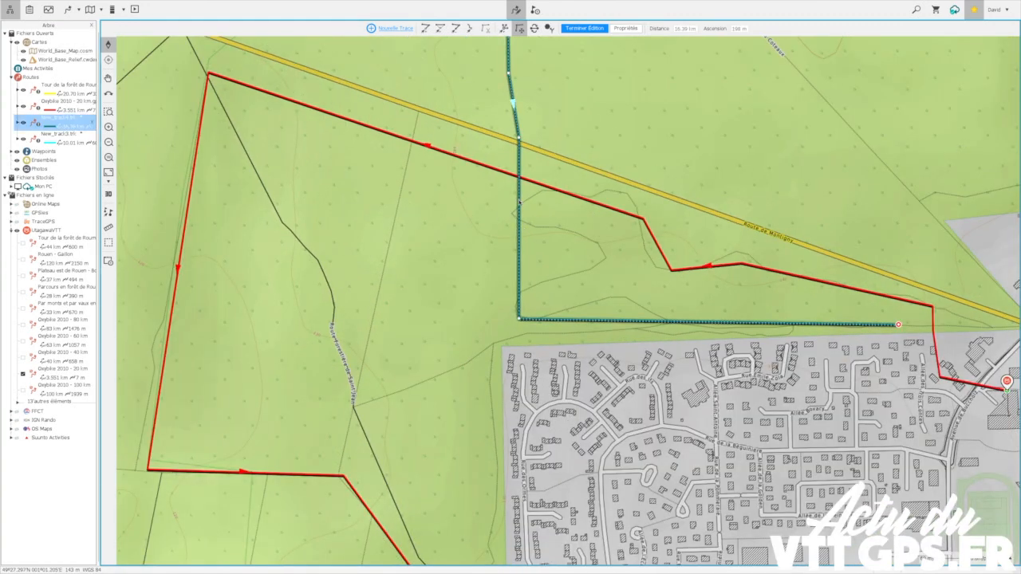
pyautogui.click(554, 200)
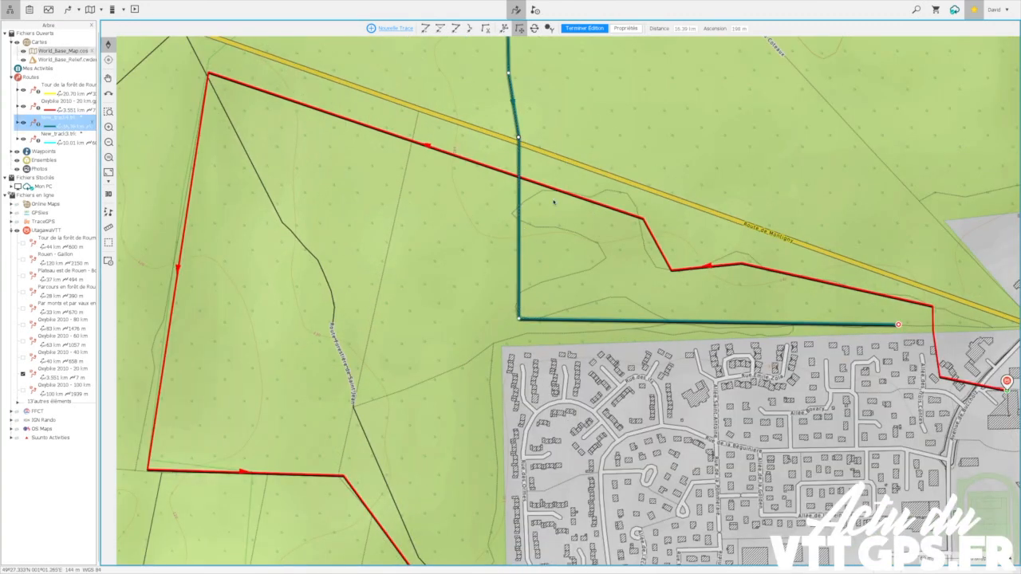
pyautogui.click(521, 144)
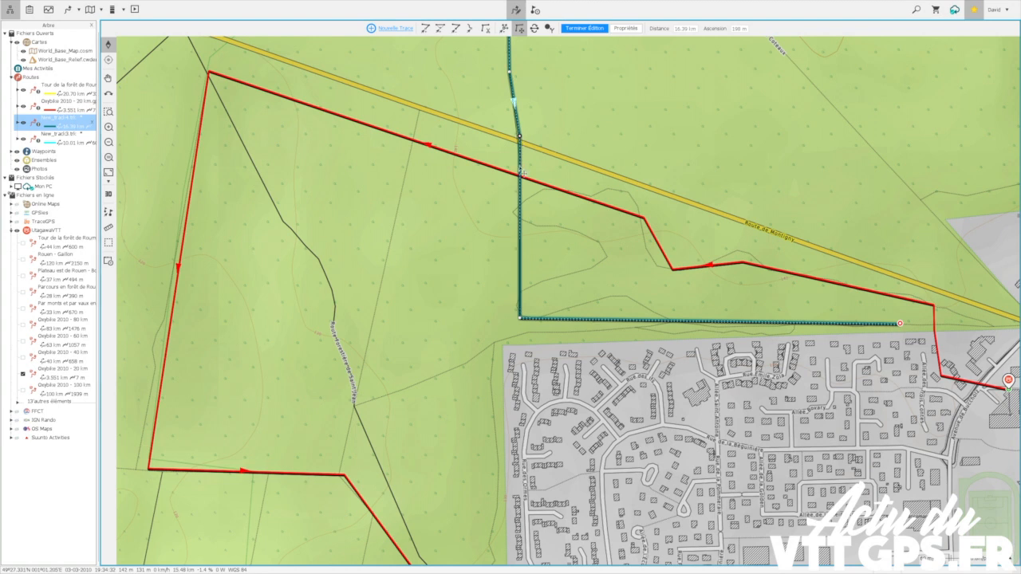
pyautogui.click(523, 180)
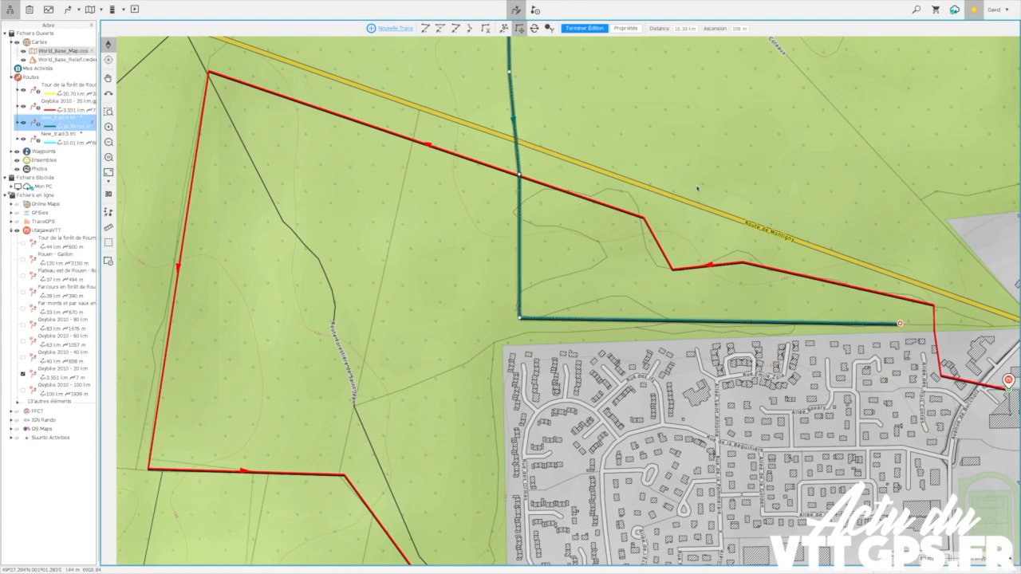
pyautogui.click(520, 173)
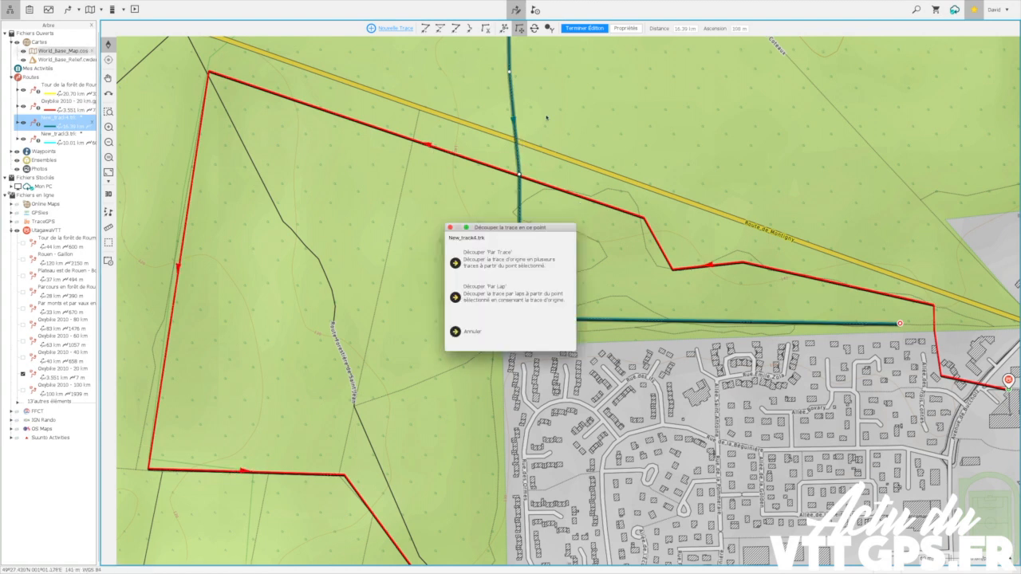
pyautogui.click(520, 257)
# Step: Close the navy section running south and east from the red track crossing without saving it
pyautogui.click(619, 297)
pyautogui.click(92, 124)
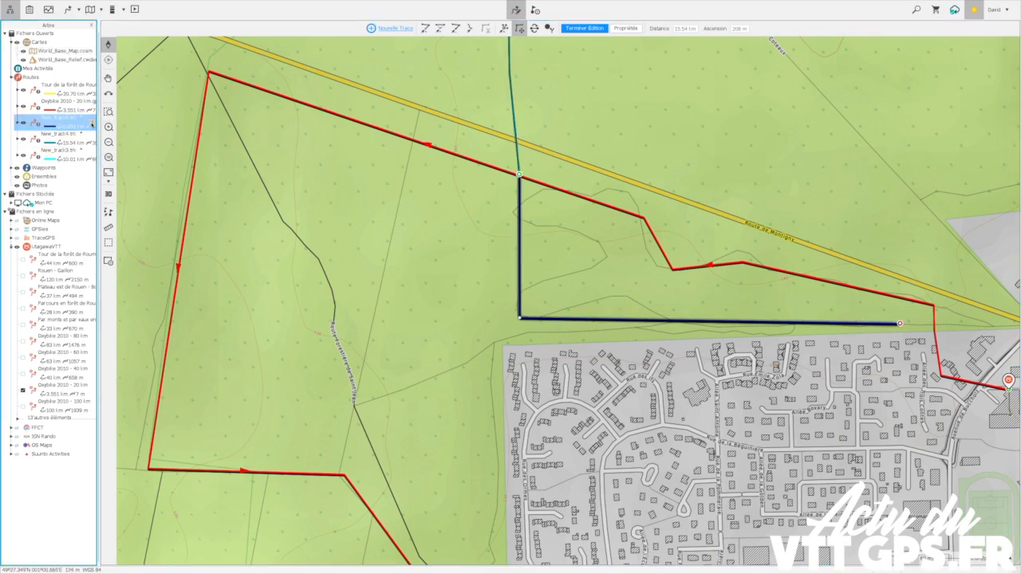
pyautogui.press('Delete')
pyautogui.click(537, 179)
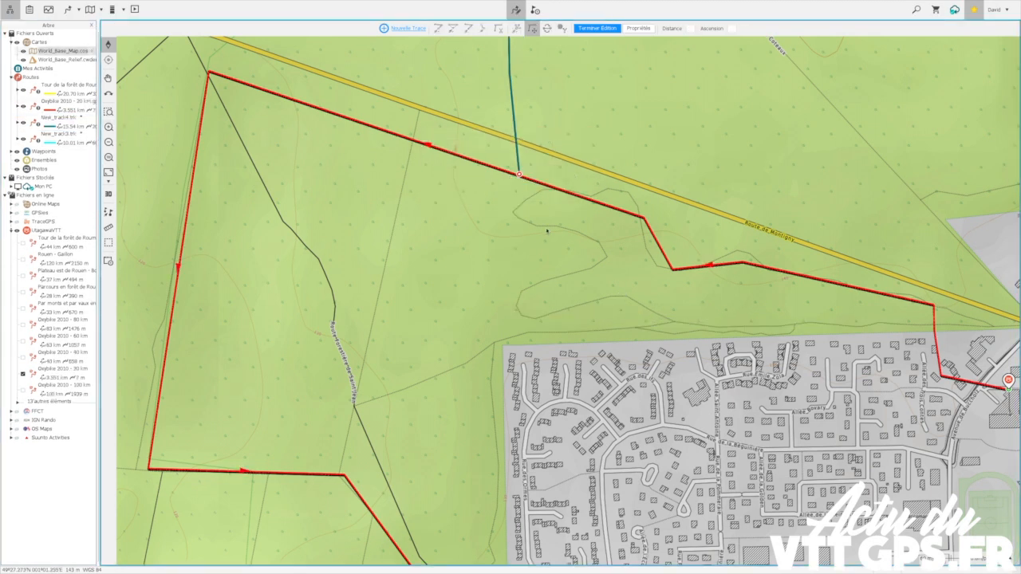
# Step: Move the red Oxybike track's point onto the end of the teal track and split it there with "Découper 'Par Trace'"
pyautogui.scroll(-5, 680, 248)
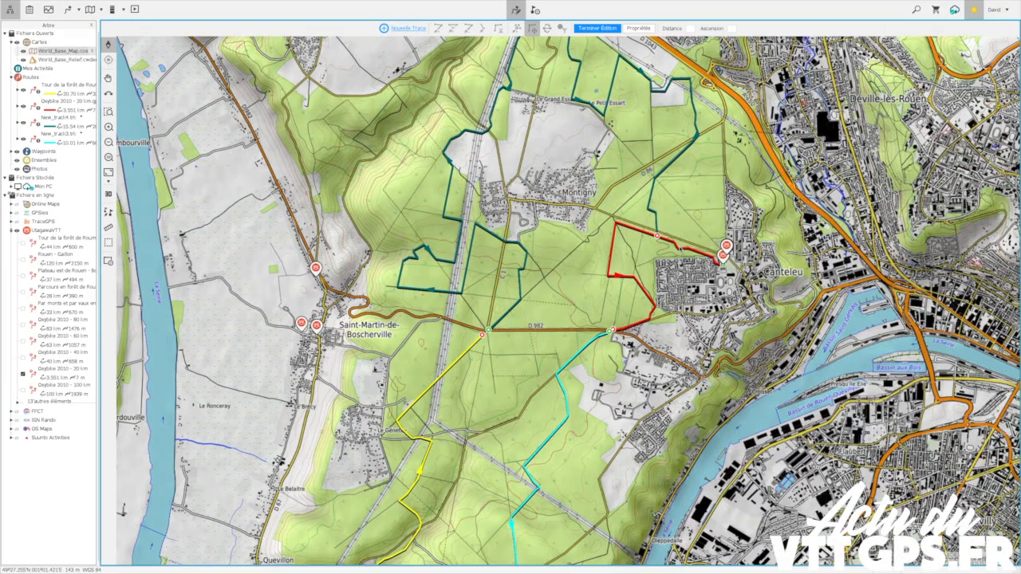
pyautogui.scroll(4, 680, 248)
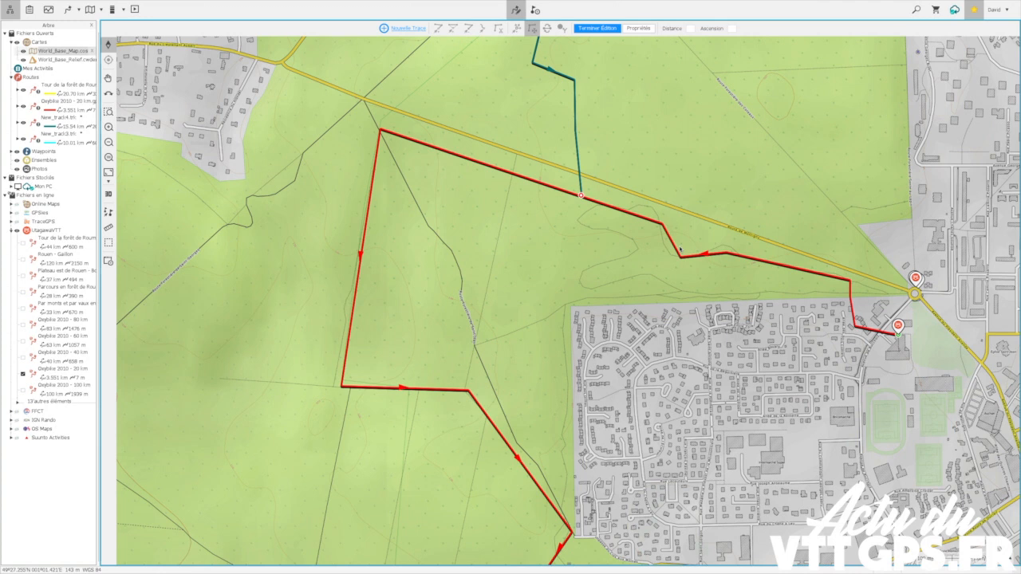
pyautogui.click(680, 249)
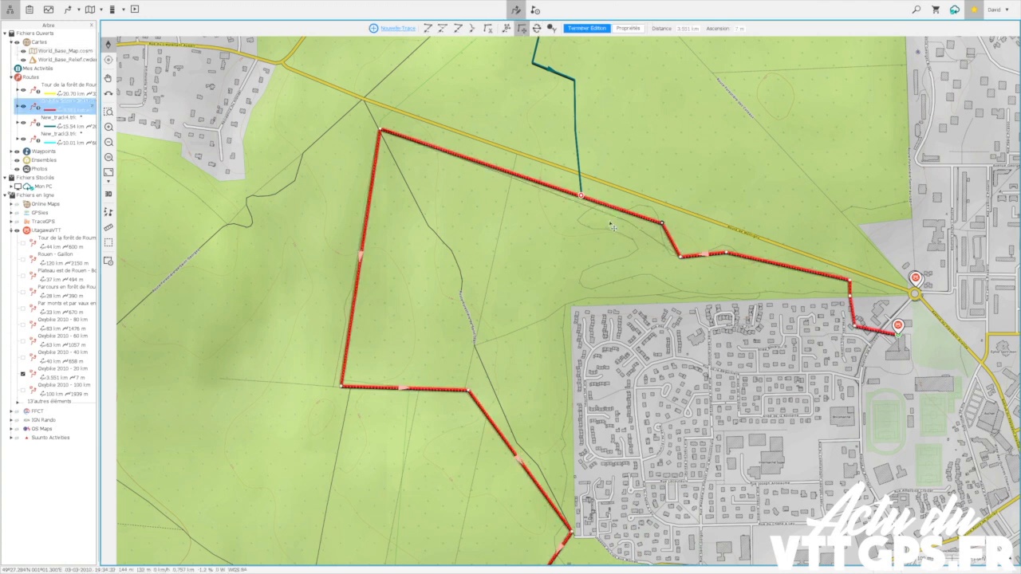
pyautogui.click(583, 199)
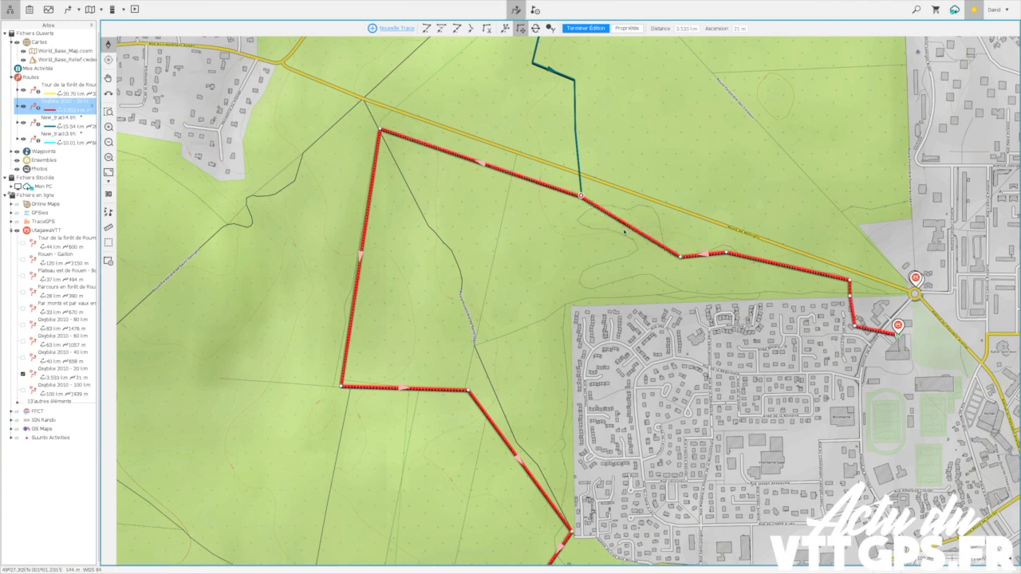
pyautogui.click(486, 28)
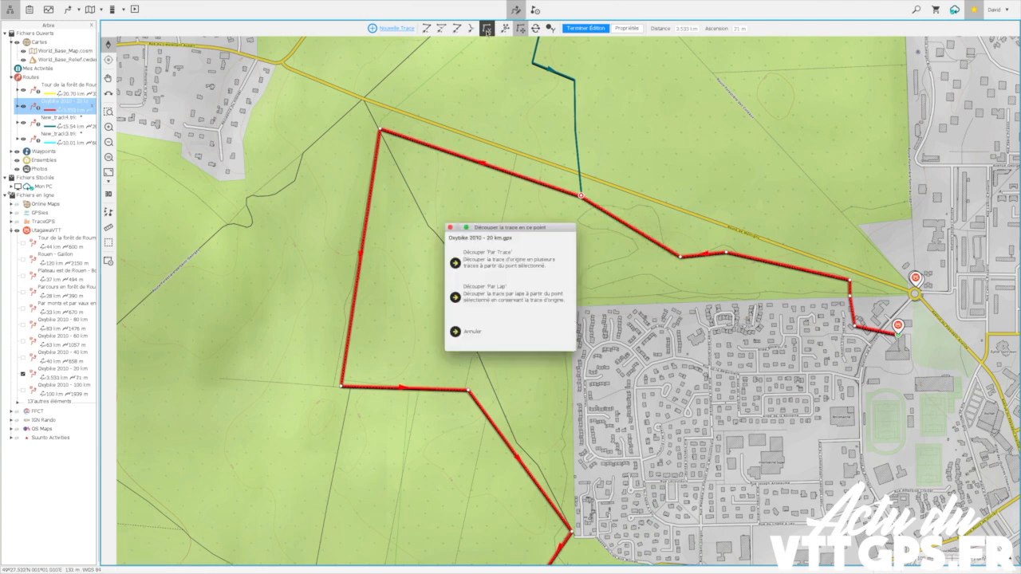
pyautogui.click(479, 261)
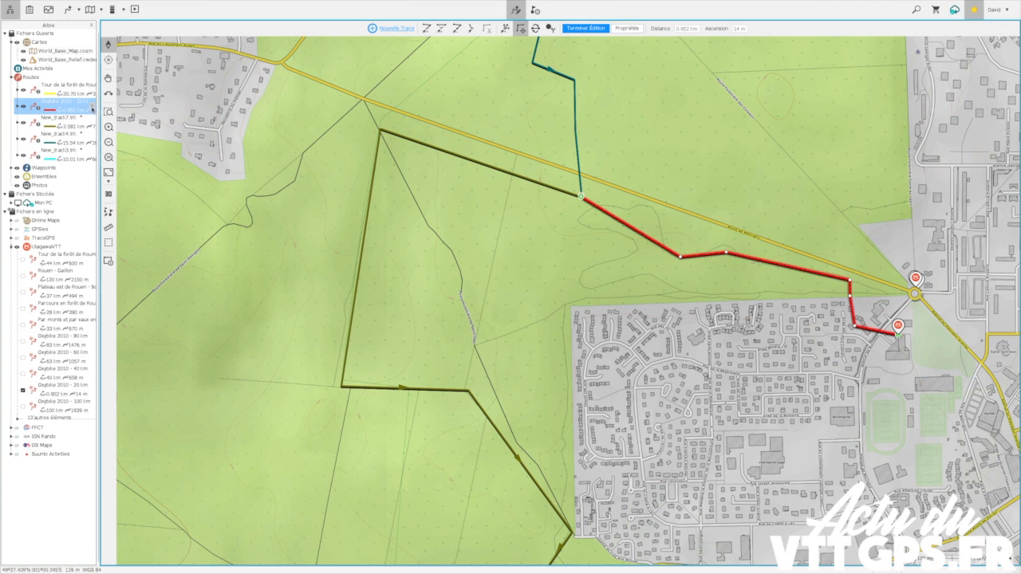
# Step: Close the remaining red Oxybike section running southeast from the teal track's end without saving it
pyautogui.click(90, 107)
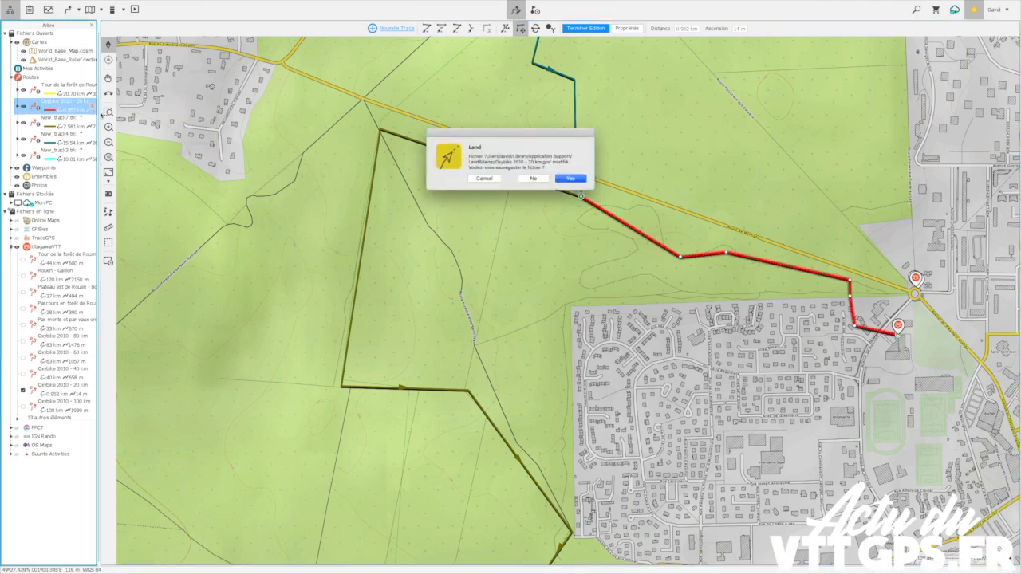
pyautogui.click(525, 177)
pyautogui.scroll(-3, 271, 204)
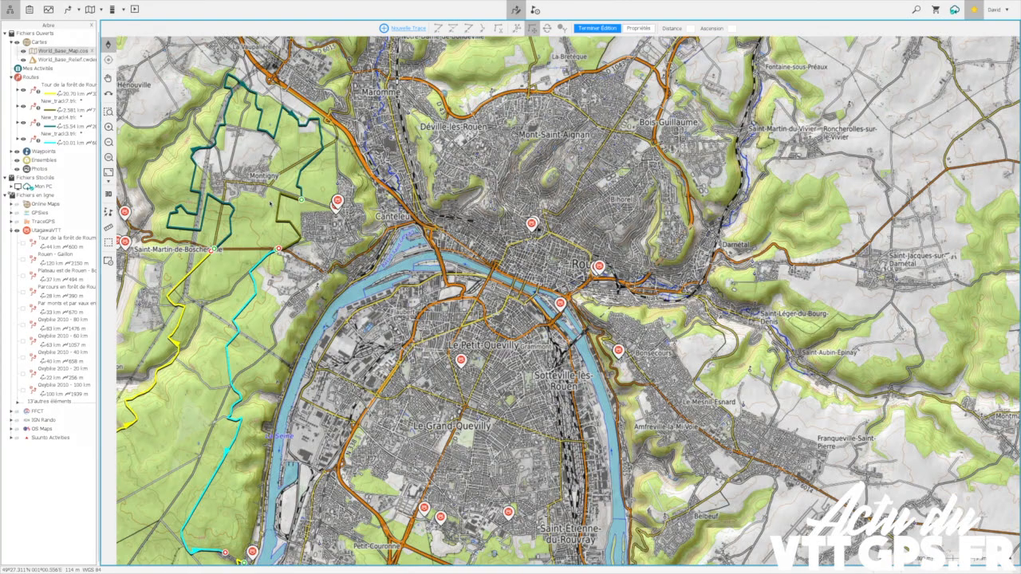
# Step: Examine the four remaining tracks by highlighting them on the map around Saint-Martin-de-Boscherville to see which piece each one is
pyautogui.scroll(-1, 292, 171)
pyautogui.moveTo(198, 237); pyautogui.dragTo(389, 246)
pyautogui.scroll(8, 389, 245)
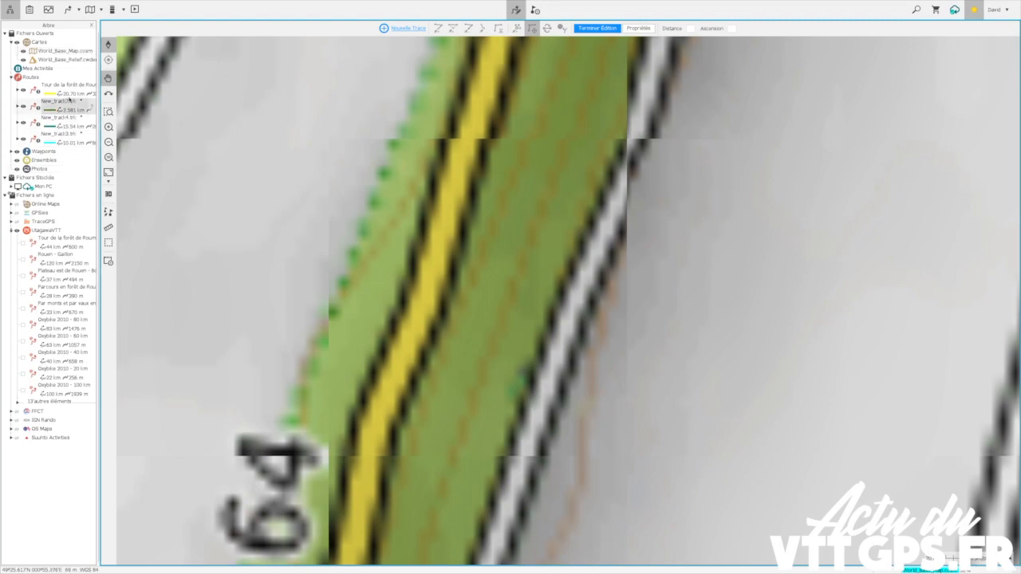
pyautogui.click(64, 88)
pyautogui.scroll(-4, 428, 191)
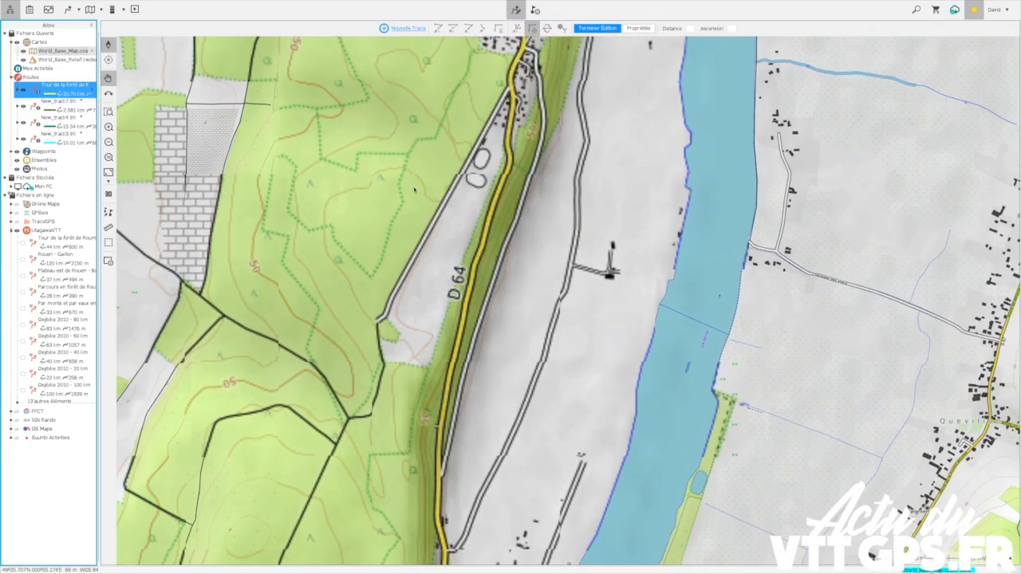
pyautogui.scroll(-3, 429, 191)
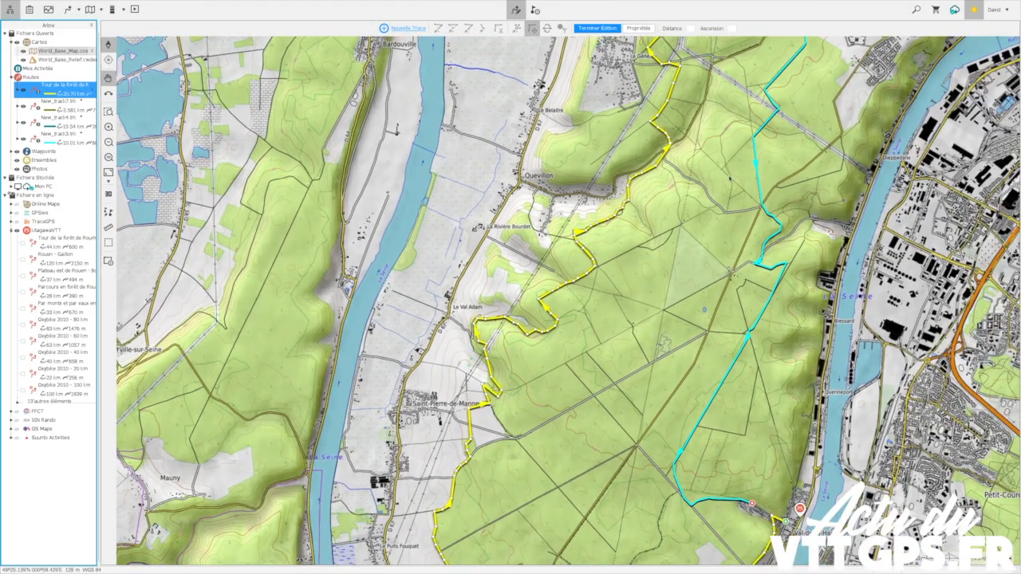
pyautogui.moveTo(730, 177); pyautogui.dragTo(652, 407)
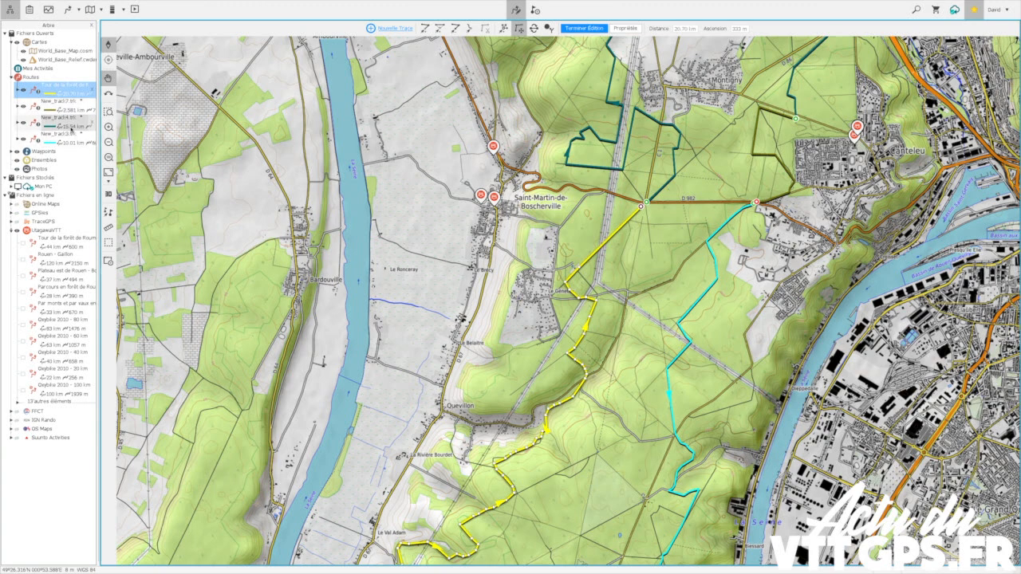
pyautogui.click(71, 127)
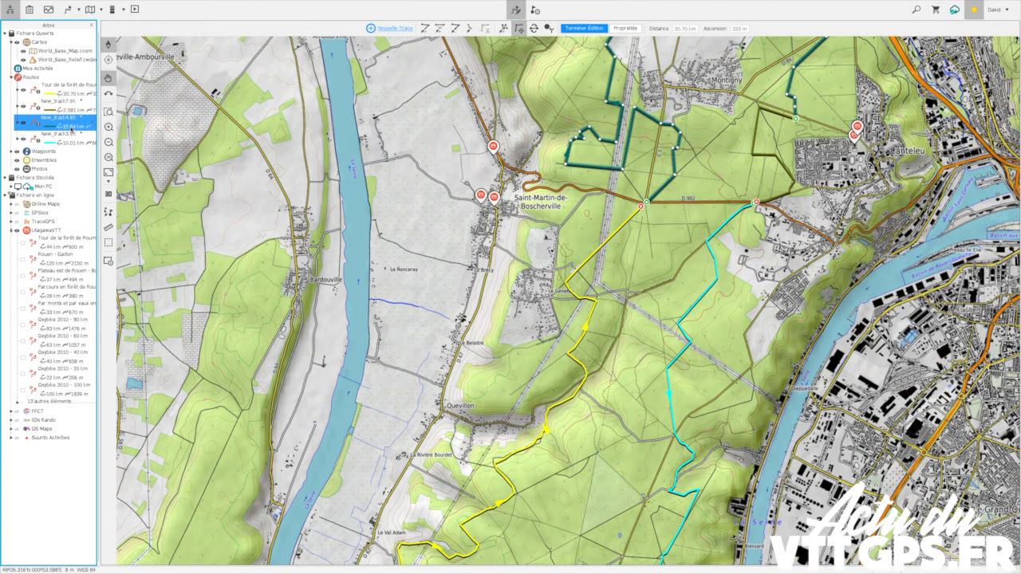
pyautogui.click(68, 89)
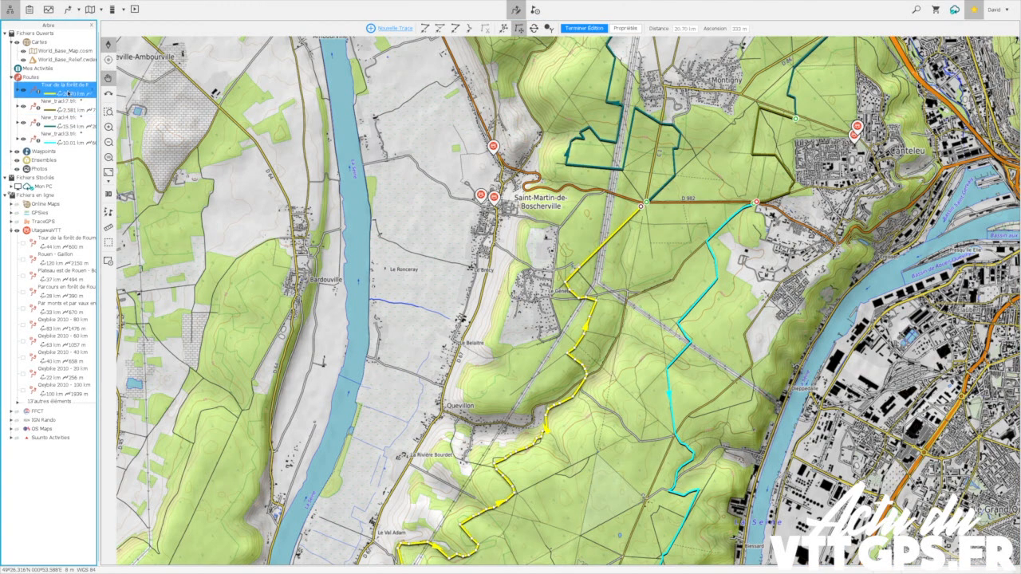
pyautogui.click(68, 112)
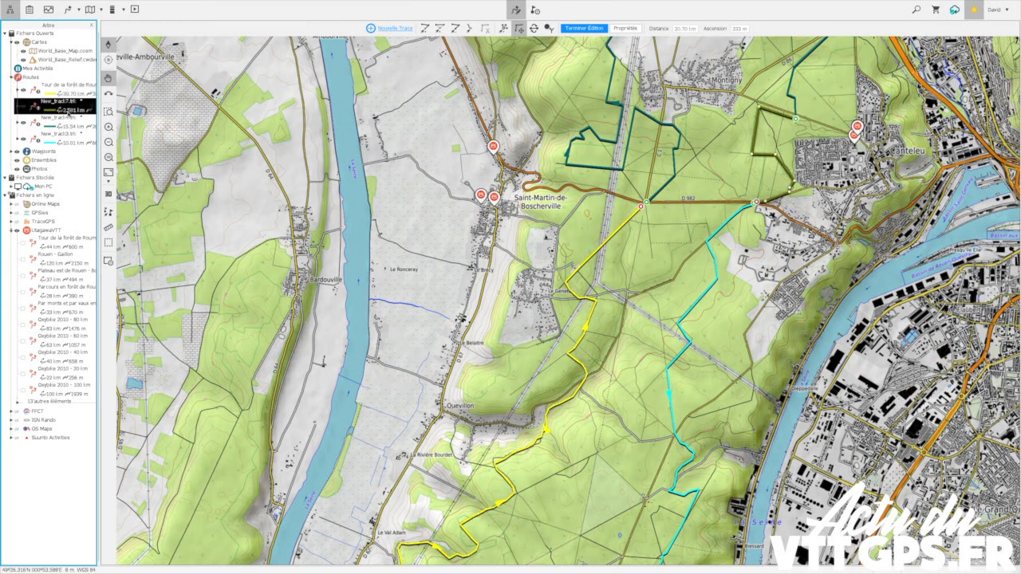
pyautogui.click(70, 122)
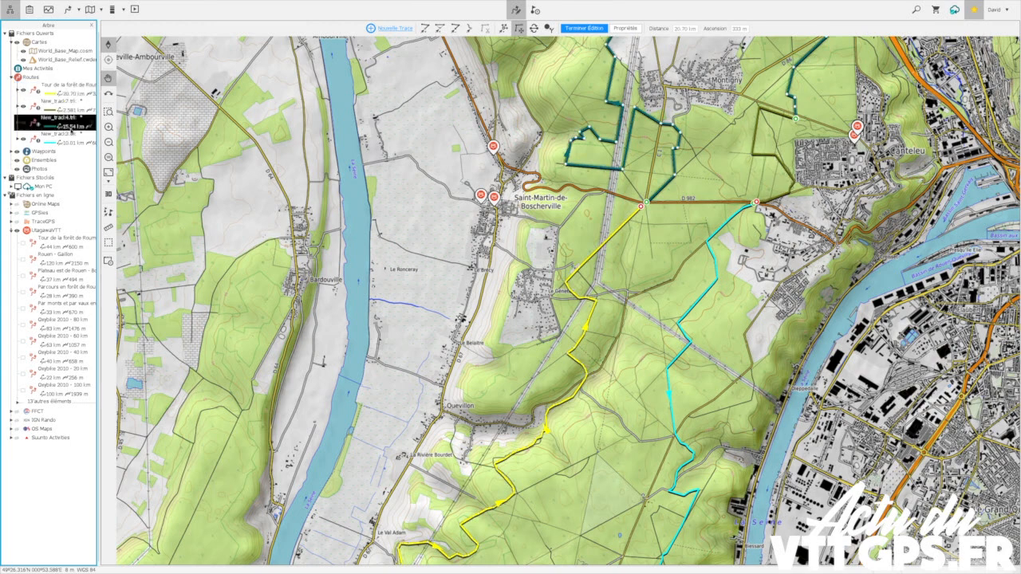
# Step: Unite the olive New_track7 and teal New_track4 by proximity, choosing 'Comme une seule trace' and discarding the original files' changes
pyautogui.click(67, 111)
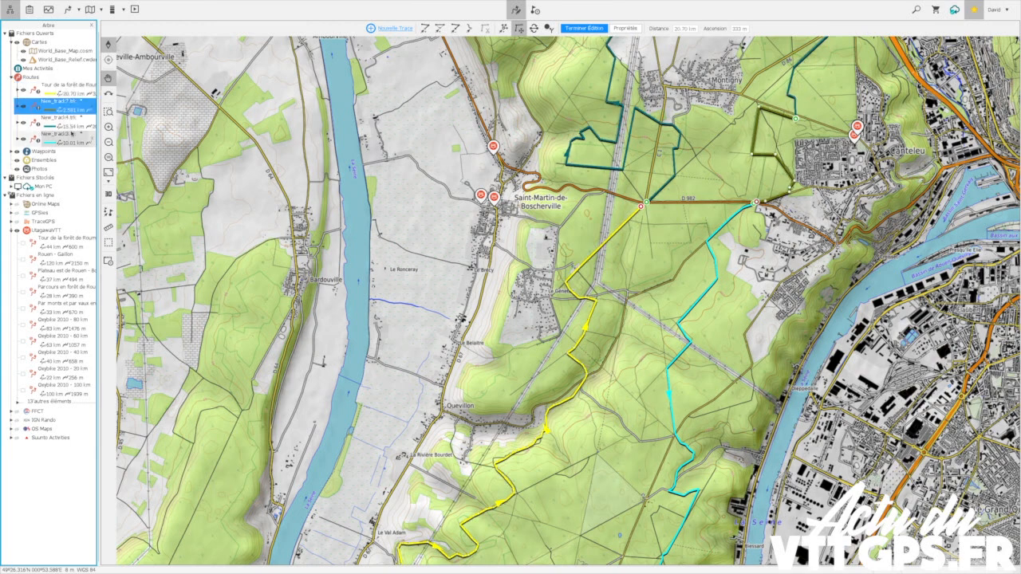
pyautogui.keyDown('ctrl'); pyautogui.click(72, 124); pyautogui.keyUp('ctrl')
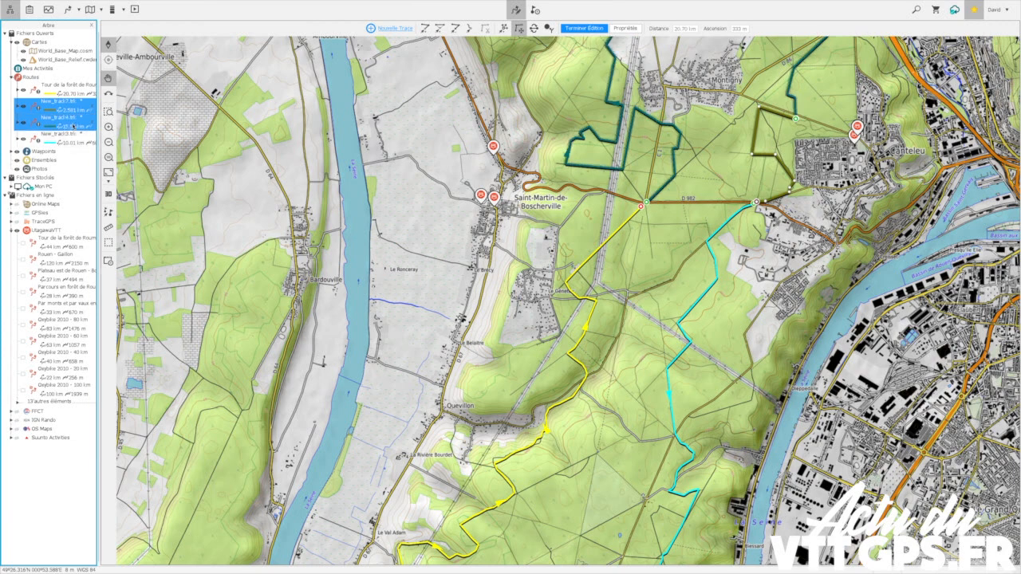
pyautogui.rightClick(74, 125)
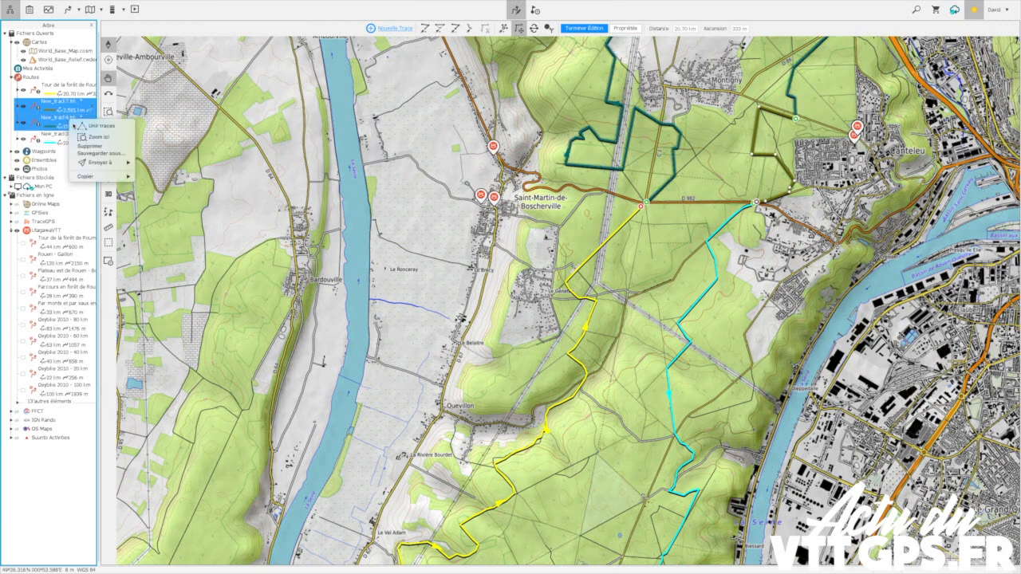
pyautogui.click(96, 129)
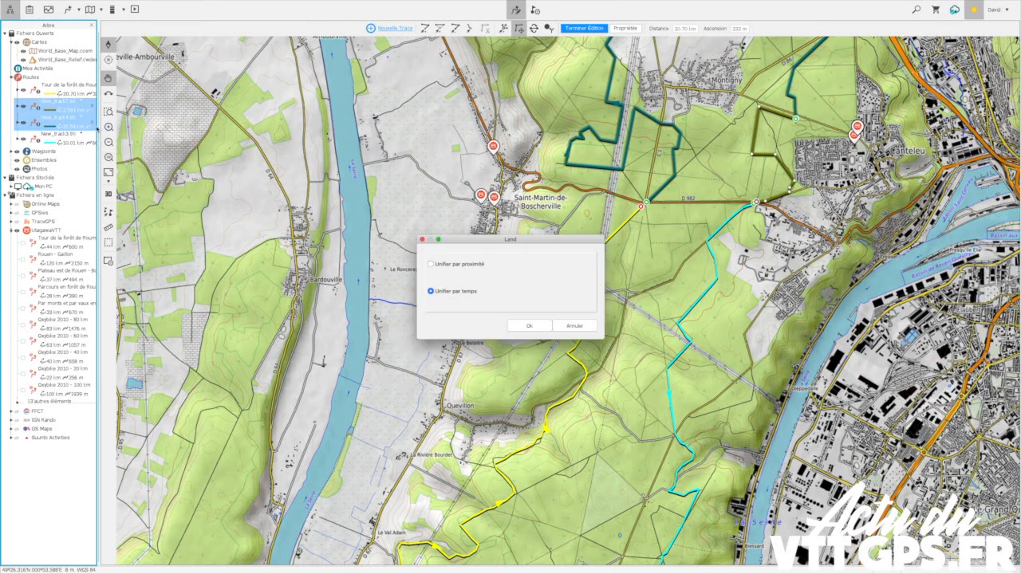
pyautogui.click(466, 266)
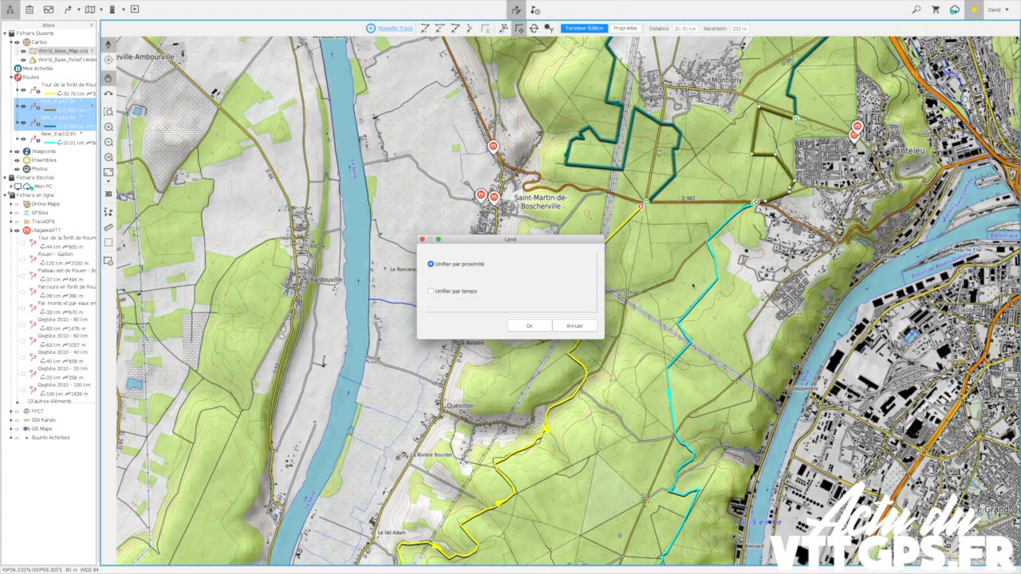
pyautogui.click(524, 327)
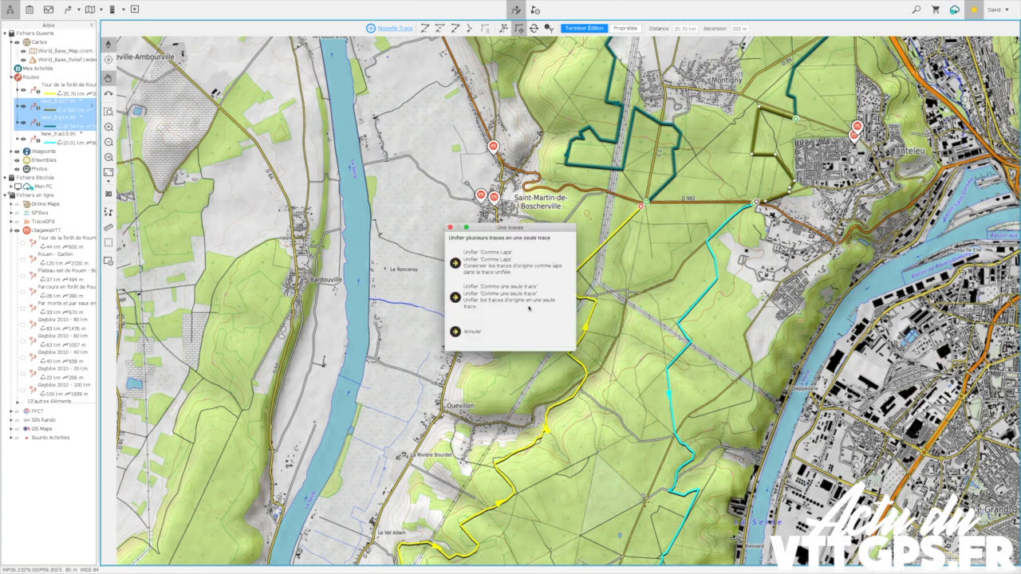
pyautogui.click(534, 294)
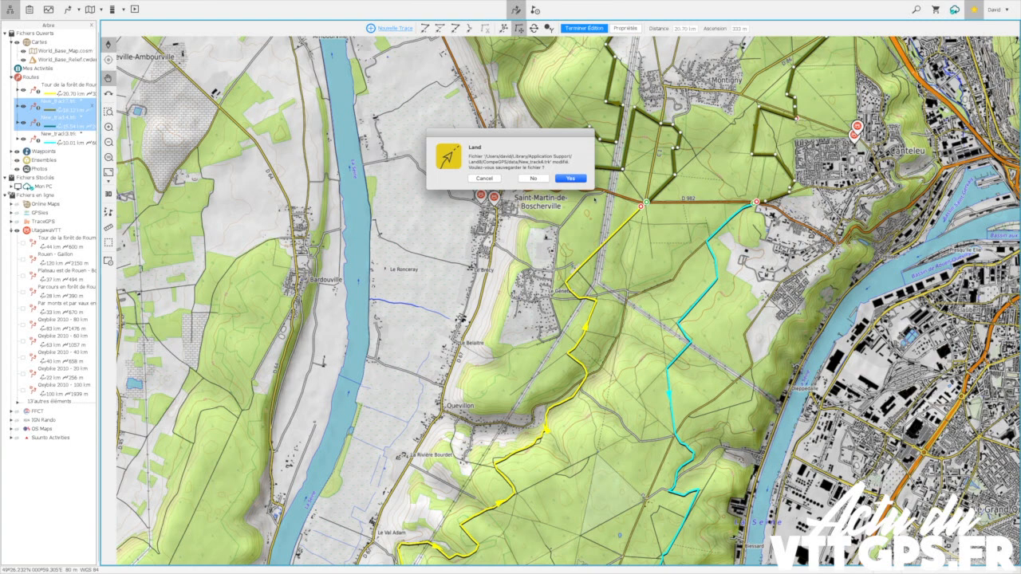
pyautogui.click(540, 181)
pyautogui.click(541, 180)
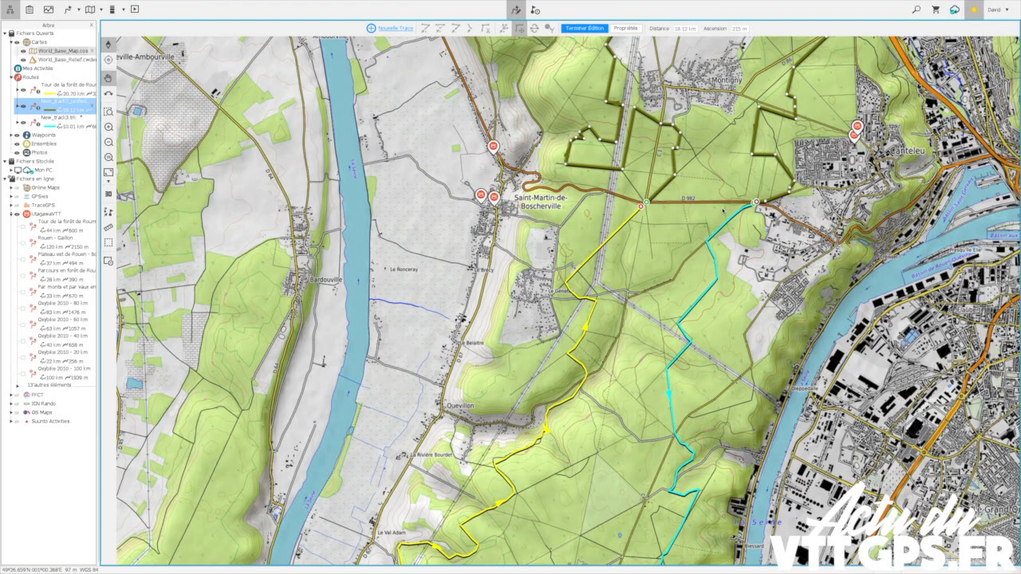
pyautogui.scroll(3, 723, 209)
pyautogui.scroll(-1, 718, 184)
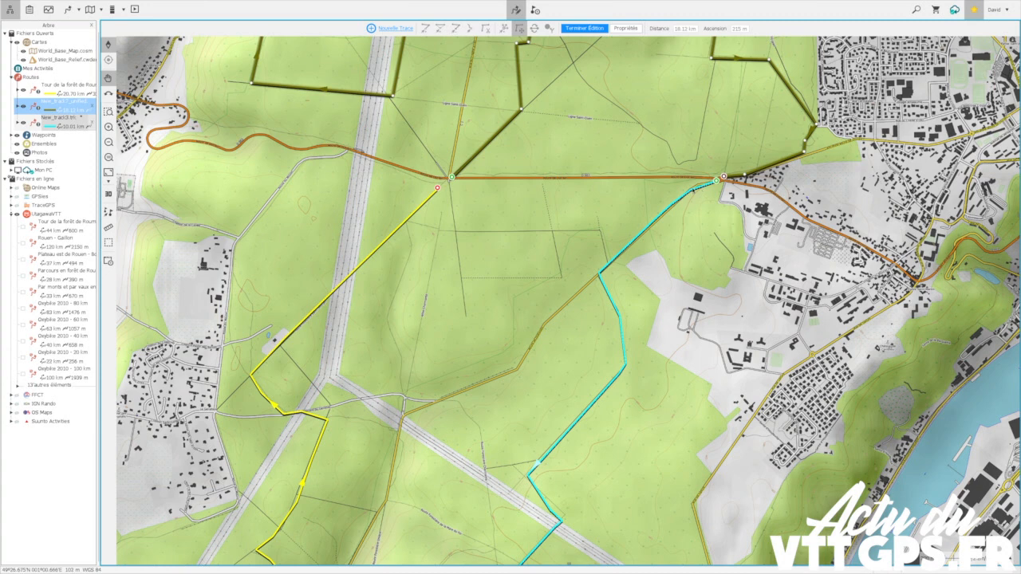
pyautogui.click(67, 110)
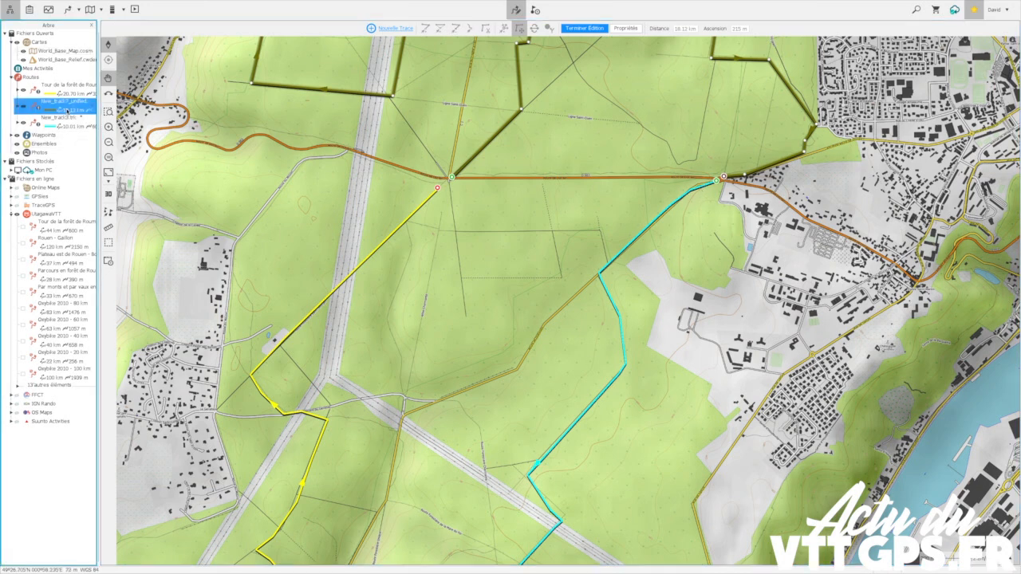
pyautogui.rightClick(68, 122)
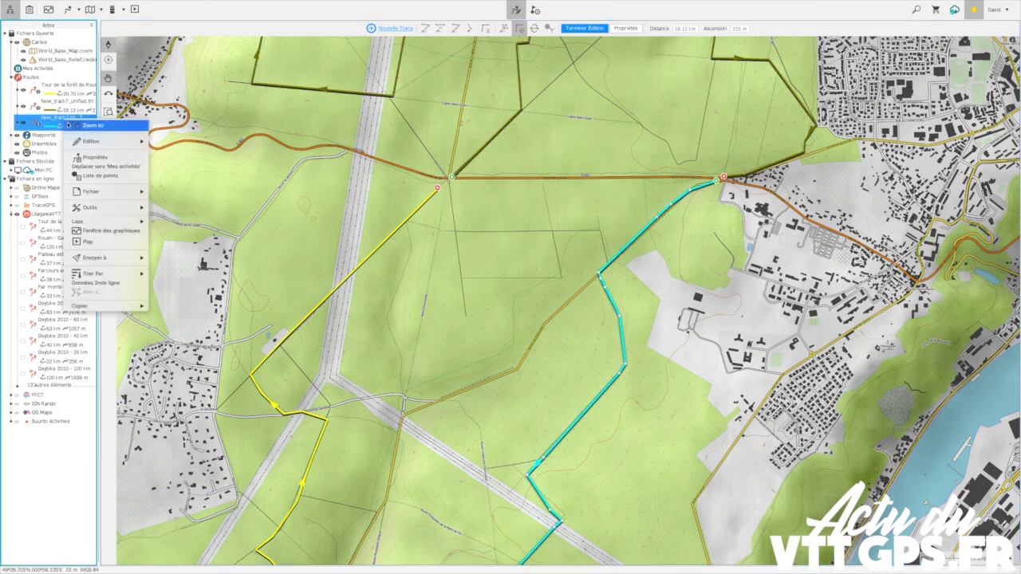
pyautogui.click(67, 108)
# Step: Unite the cyan New_track3 with the olive unified track using 'Unifier par proximité', without saving the source files
pyautogui.rightClick(67, 120)
pyautogui.click(48, 105)
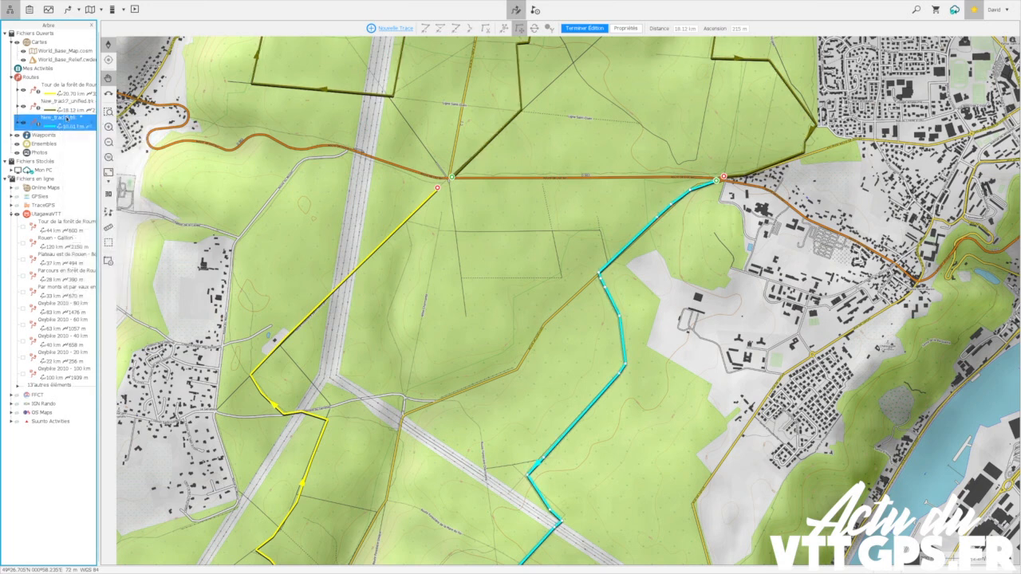
pyautogui.keyDown('ctrl'); pyautogui.click(69, 109); pyautogui.keyUp('ctrl')
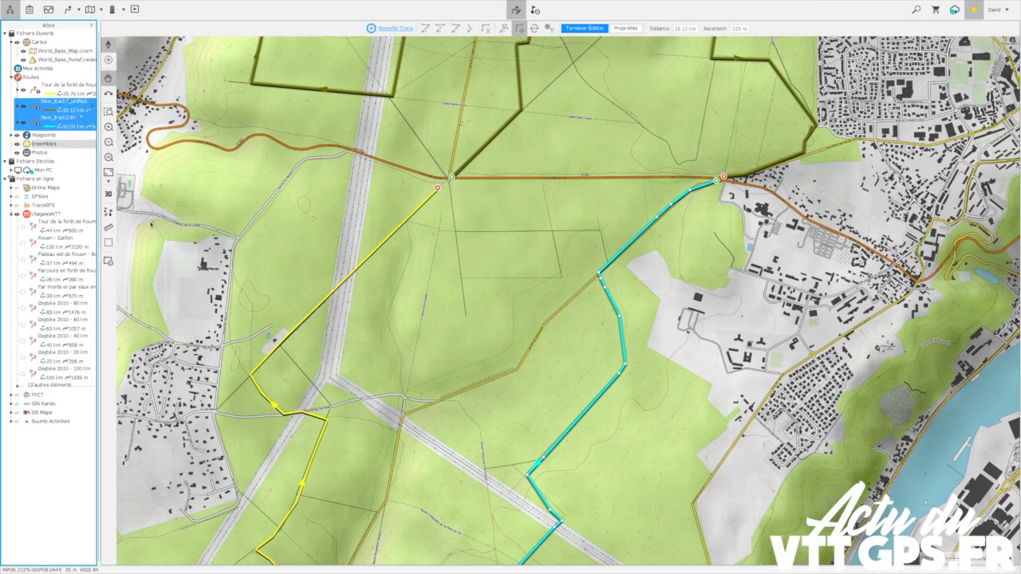
pyautogui.rightClick(65, 109)
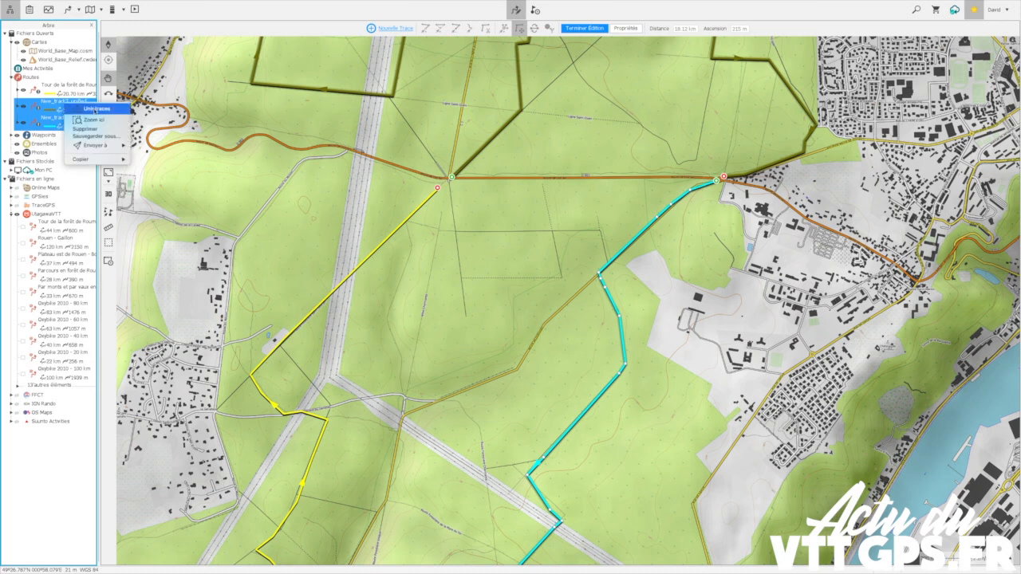
pyautogui.click(95, 110)
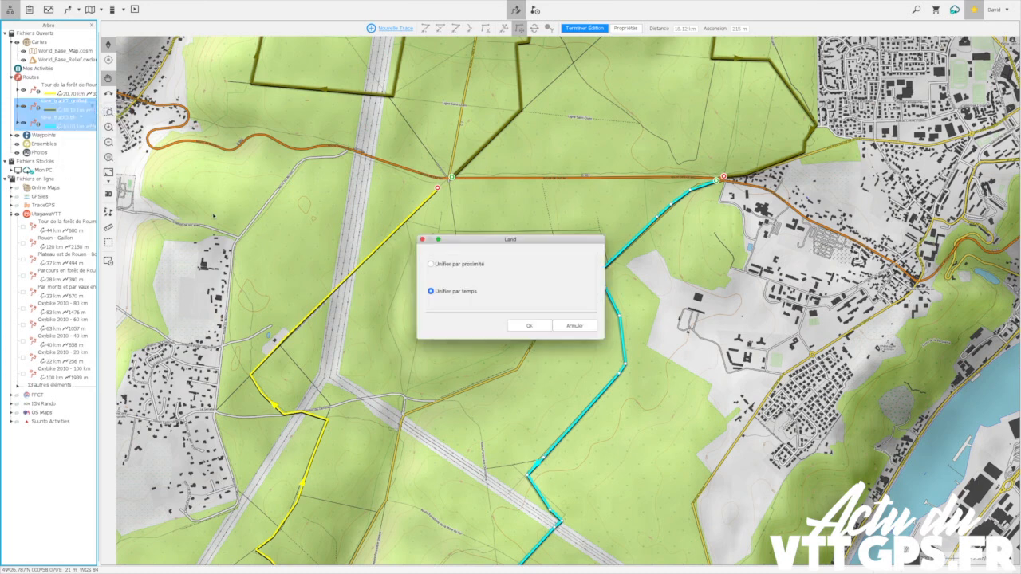
pyautogui.click(457, 265)
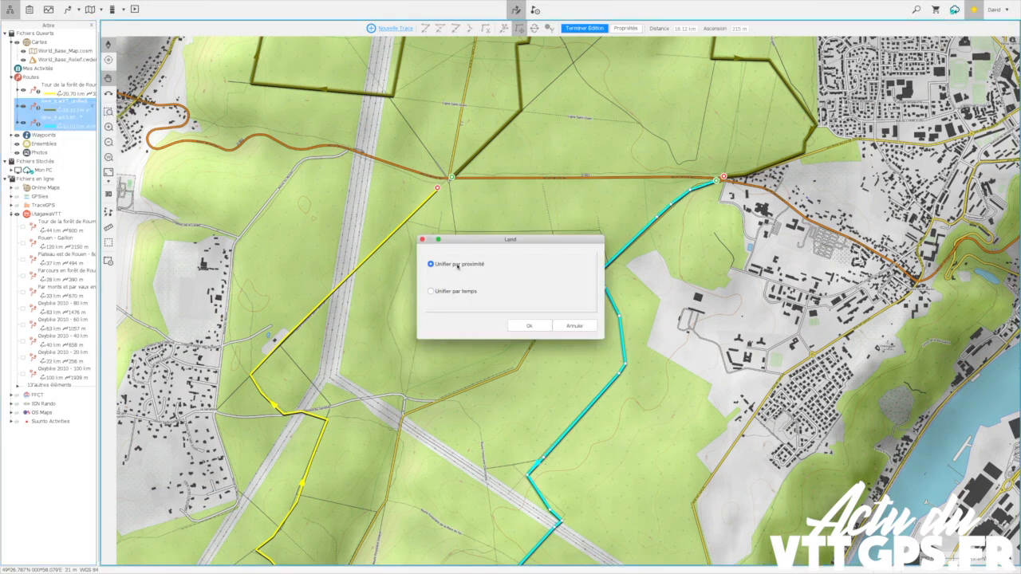
pyautogui.click(528, 327)
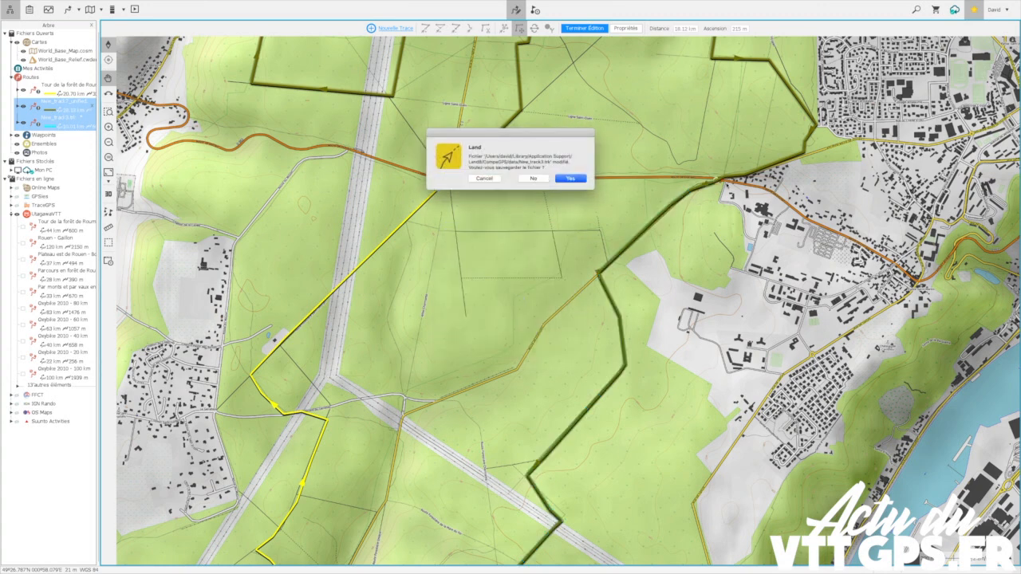
pyautogui.click(534, 179)
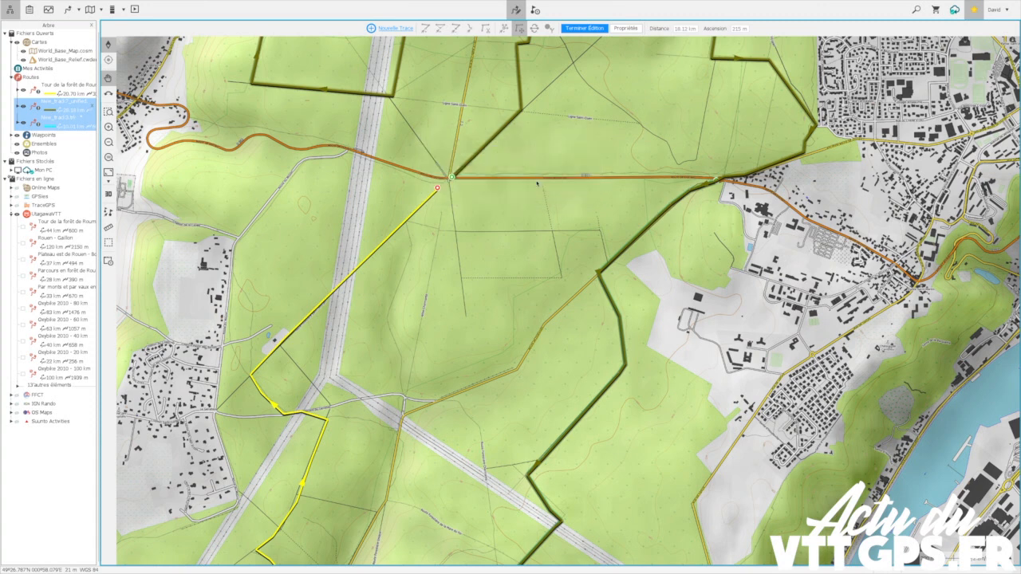
pyautogui.click(533, 178)
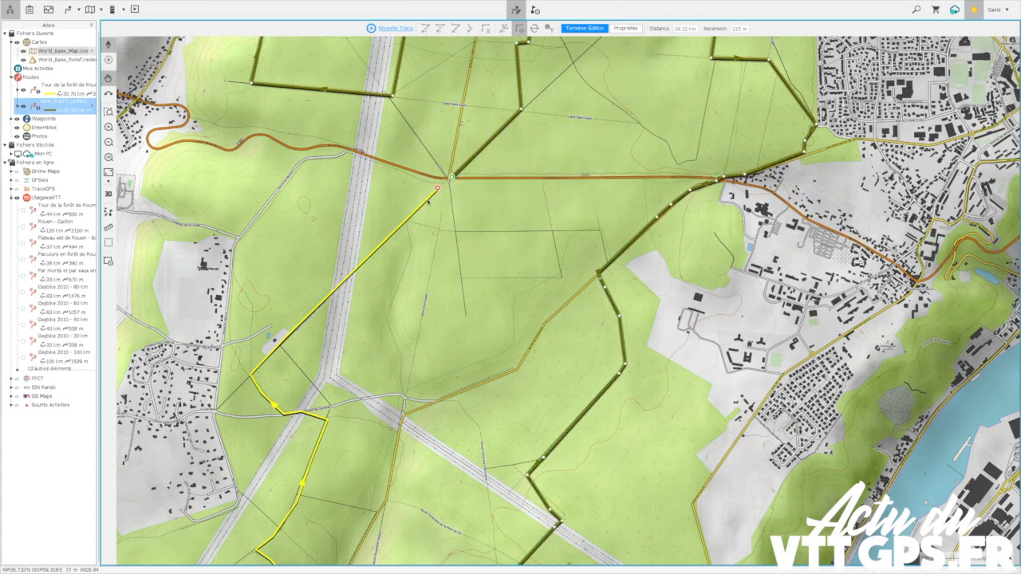
# Step: Unite the yellow 'Tour de la forêt de Roumare' track with the olive unified track using 'Unifier par proximité', without saving the source file
pyautogui.click(72, 86)
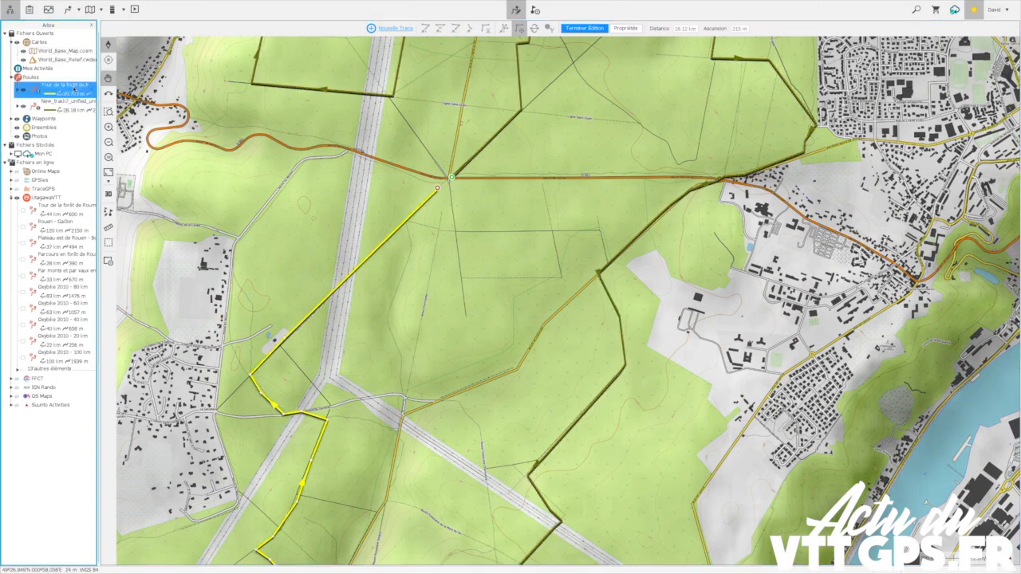
pyautogui.keyDown('ctrl'); pyautogui.click(70, 102); pyautogui.keyUp('ctrl')
pyautogui.rightClick(72, 98)
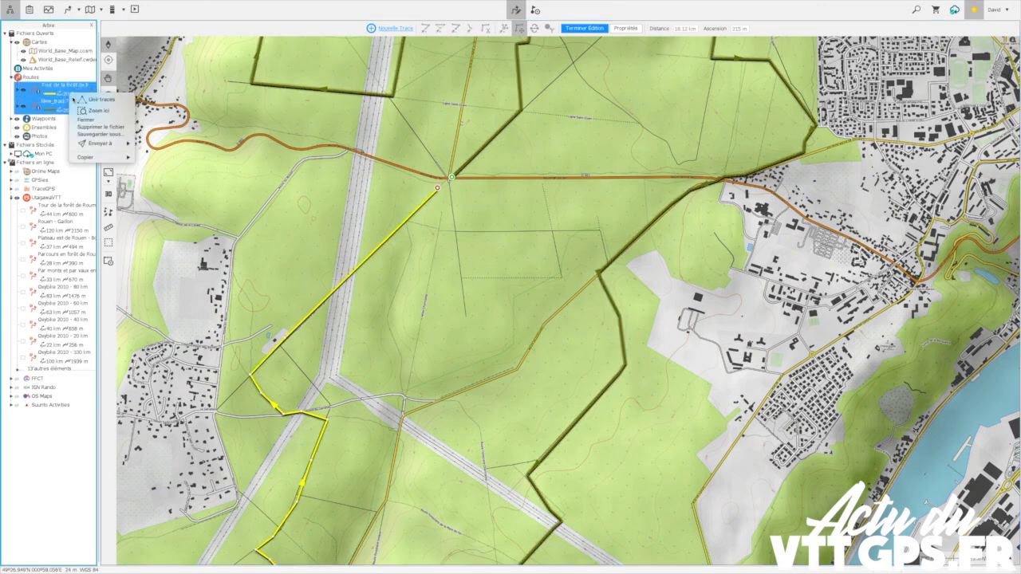
pyautogui.click(99, 99)
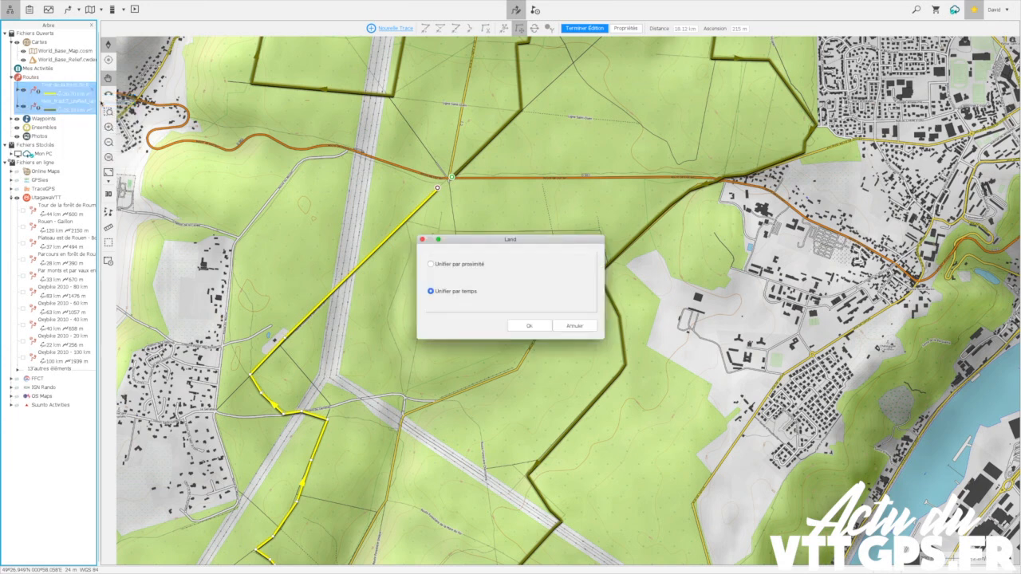
pyautogui.click(471, 266)
pyautogui.click(534, 328)
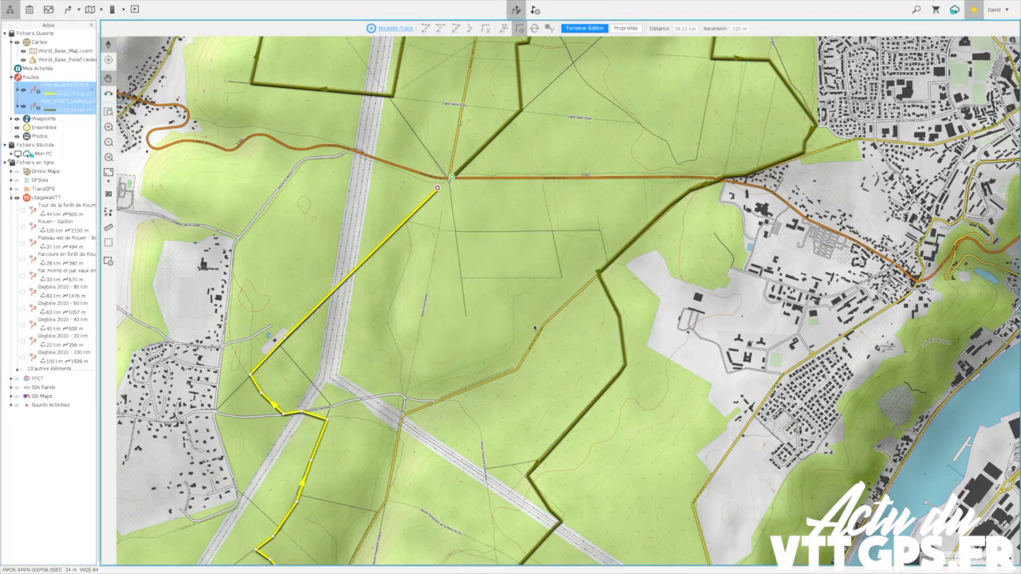
pyautogui.click(524, 282)
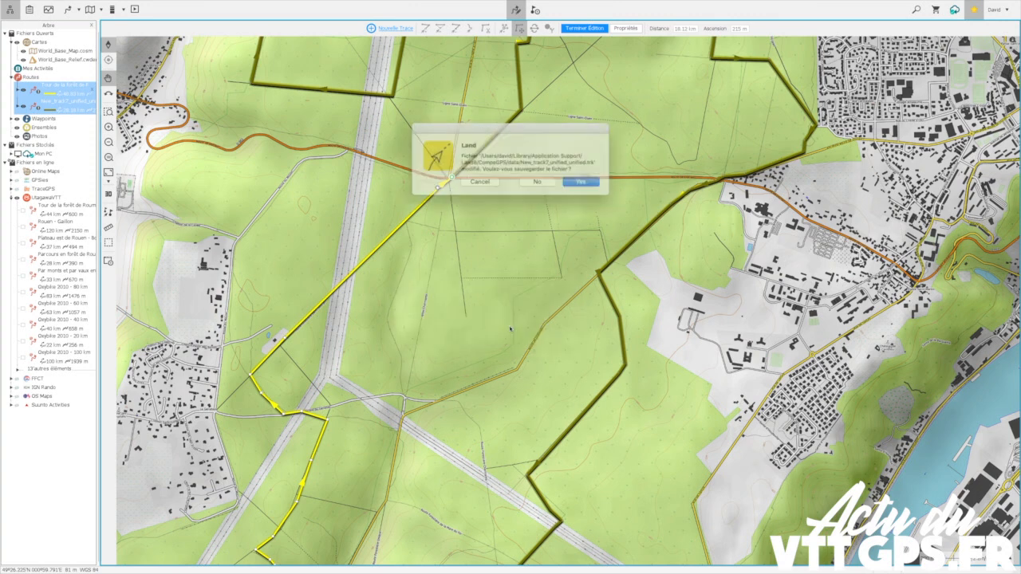
pyautogui.click(537, 179)
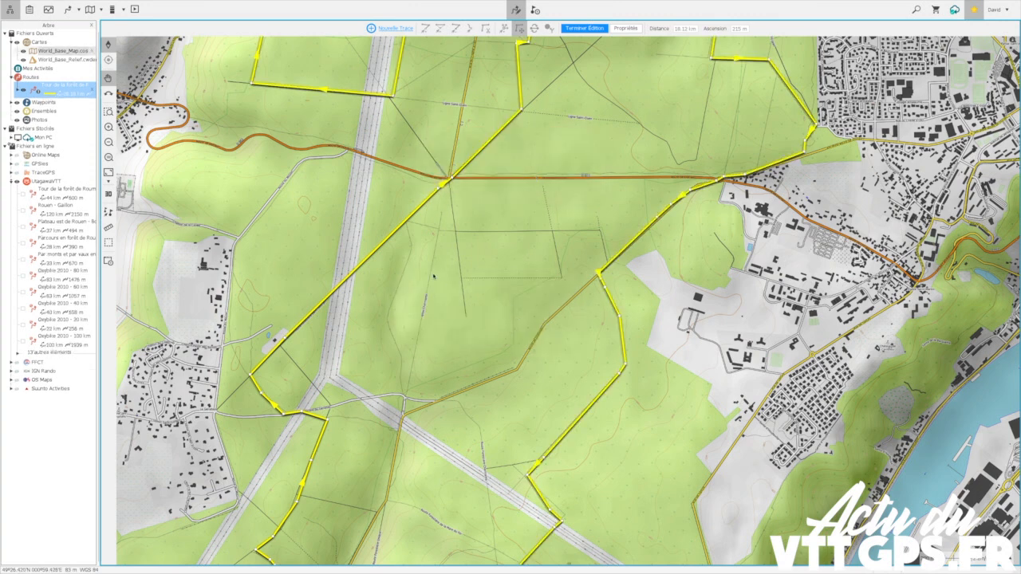
# Step: View the whole combined route on the map and check the 'Envoyer à' destinations available for it without sending
pyautogui.scroll(-5, 486, 275)
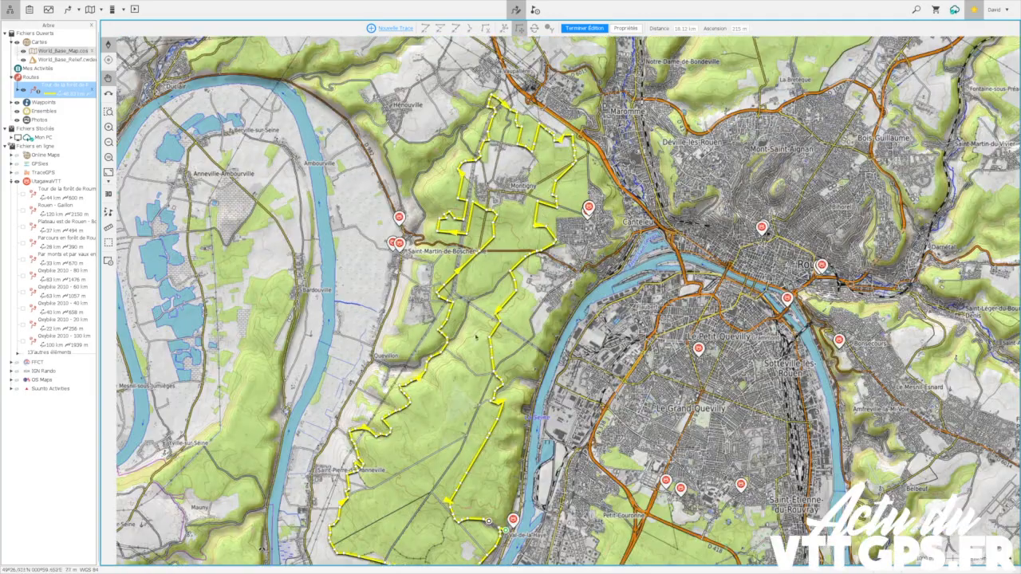
pyautogui.moveTo(546, 398); pyautogui.dragTo(548, 347)
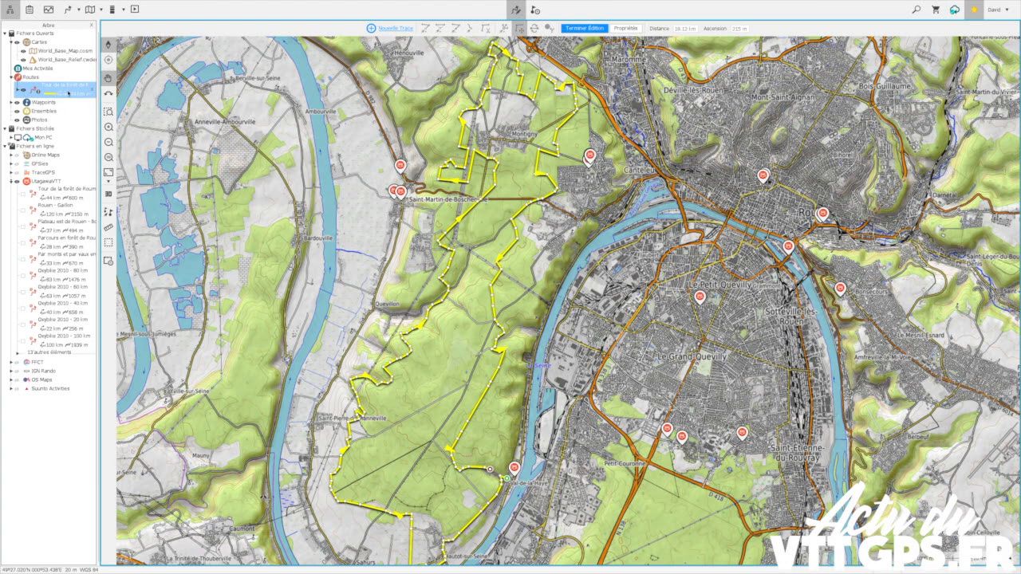
pyautogui.rightClick(68, 92)
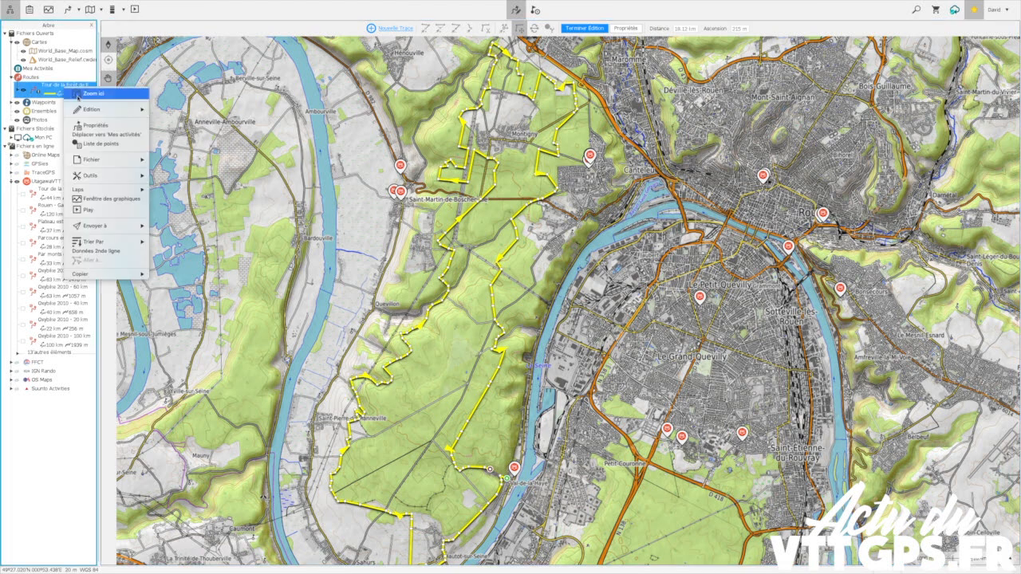
pyautogui.moveTo(122, 227)
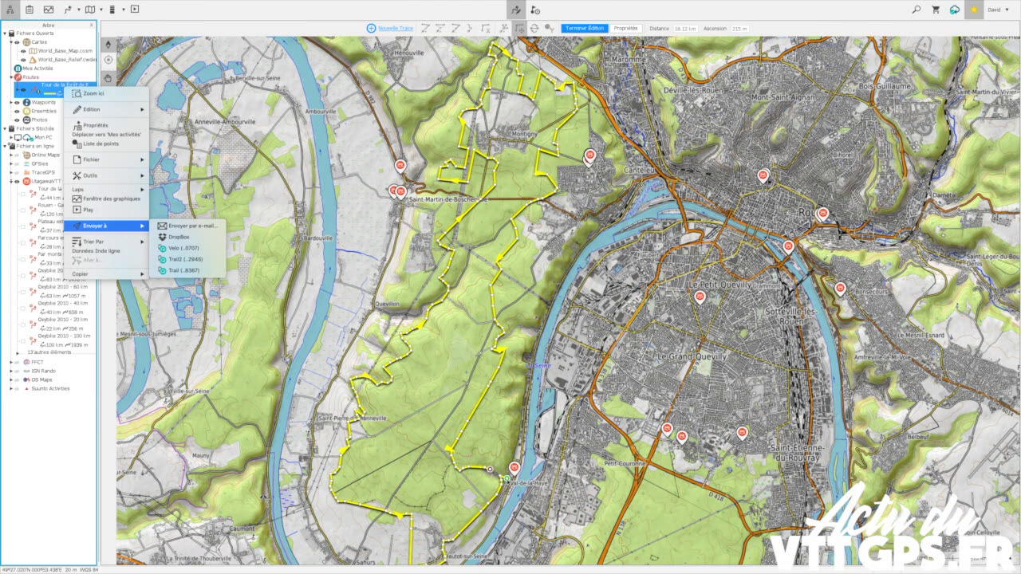
pyautogui.click(555, 456)
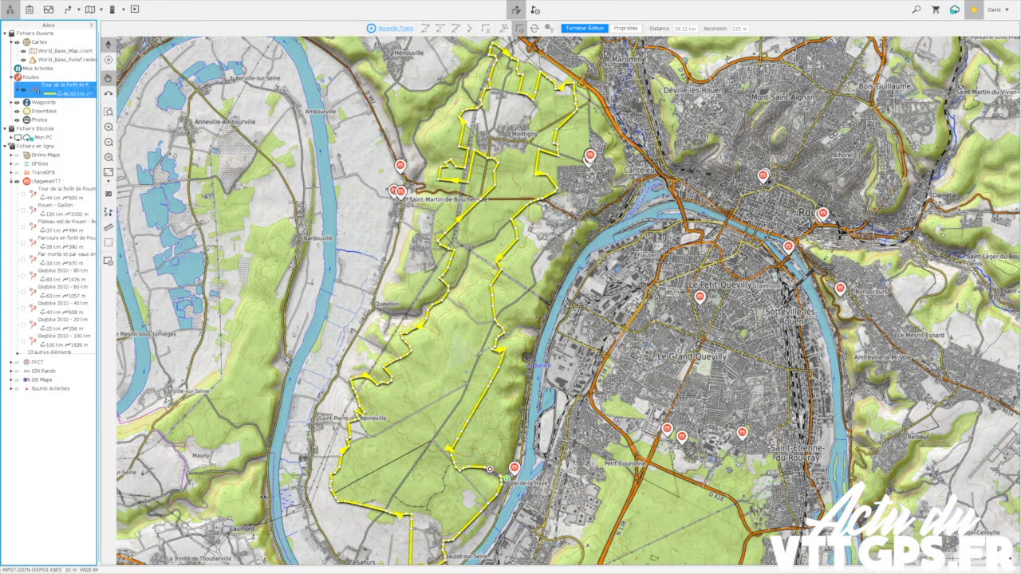